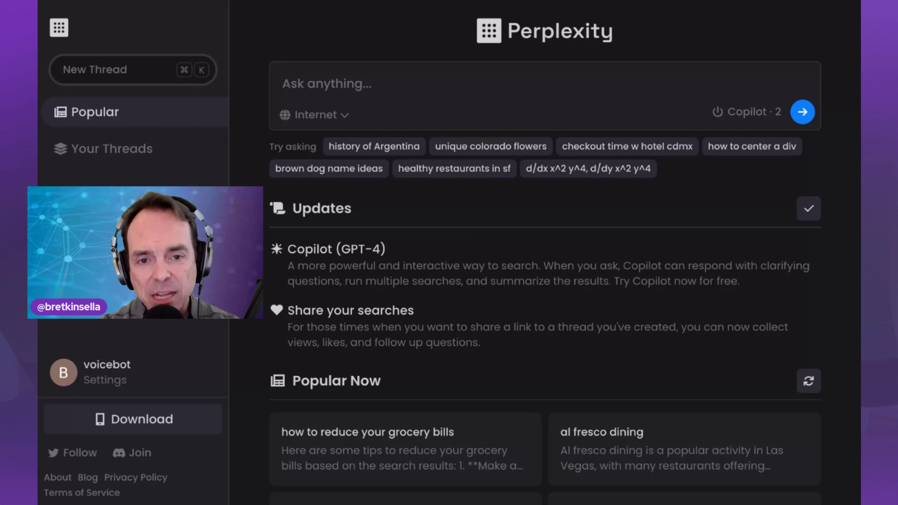
Step: Scroll down through the home page's Popular Now questions and back up to the top
scroll(564, 256, down, 2)
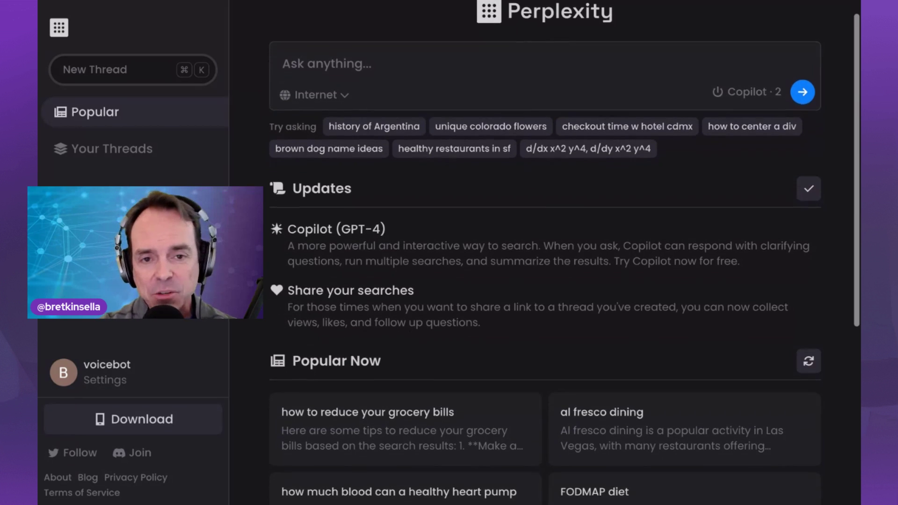
scroll(564, 256, down, 3)
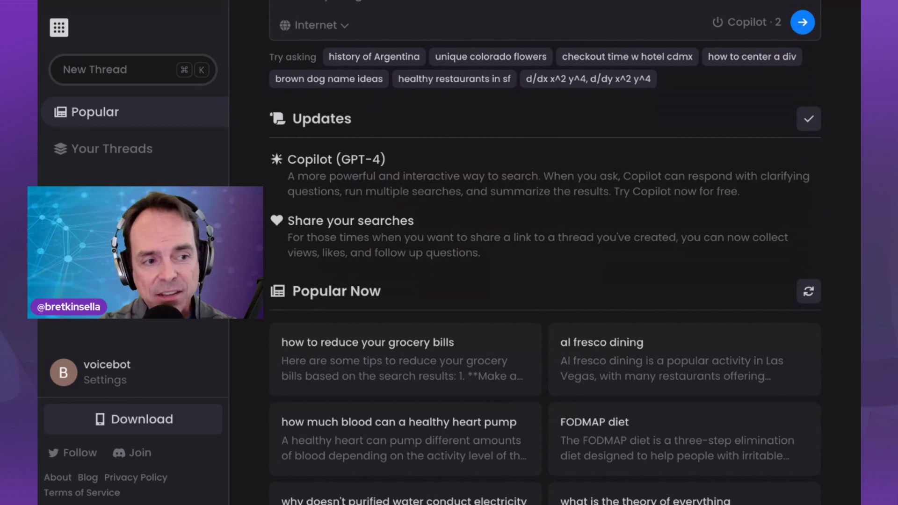
scroll(564, 256, down, 5)
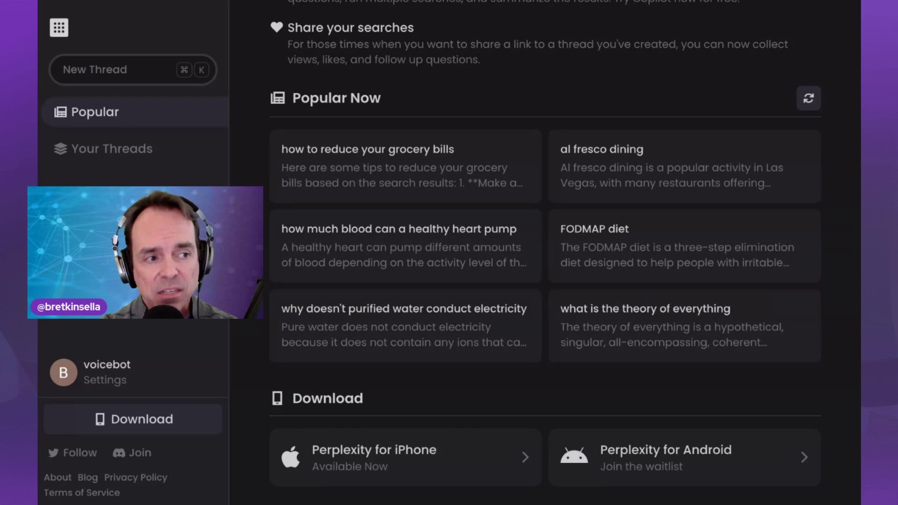
scroll(564, 248, up, 3)
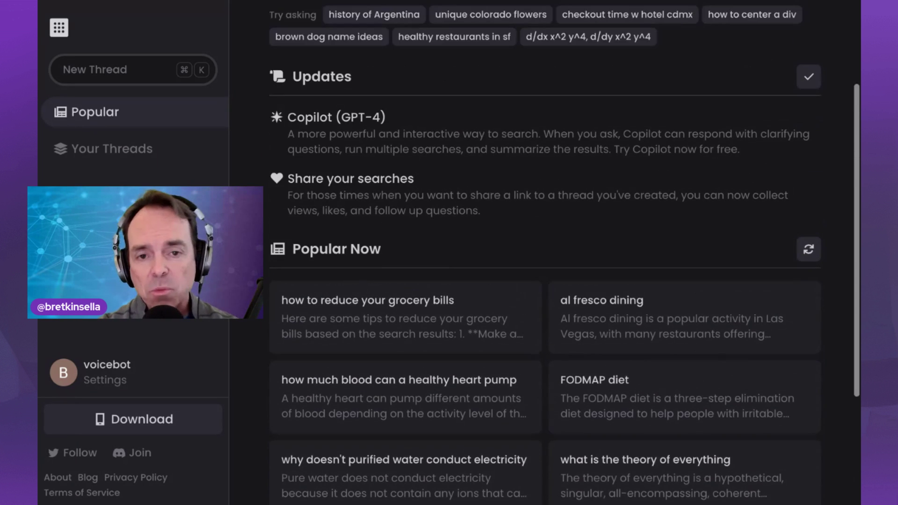
scroll(565, 249, up, 3)
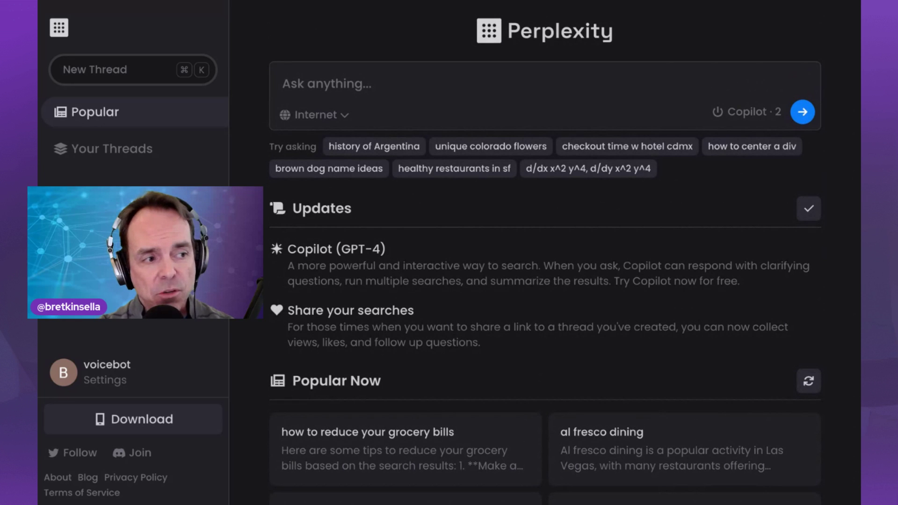
Step: Open Your Threads, then return to the Popular home page
click(112, 149)
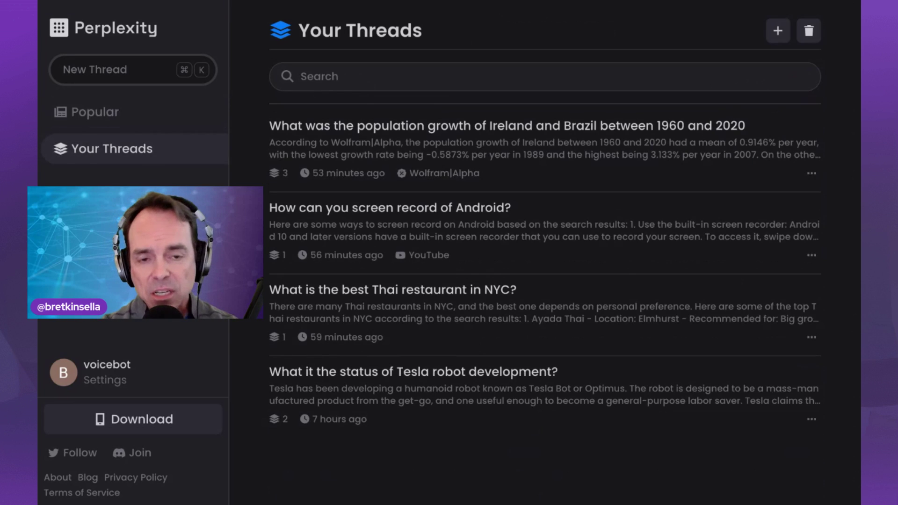
click(107, 113)
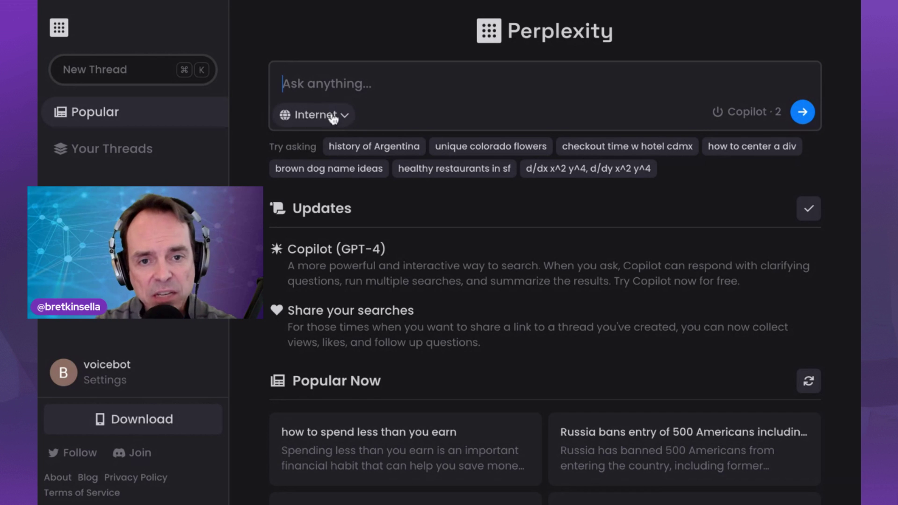
Step: With the search limited to YouTube, ask 'What is the best way to screen record on iPhone?'
click(346, 121)
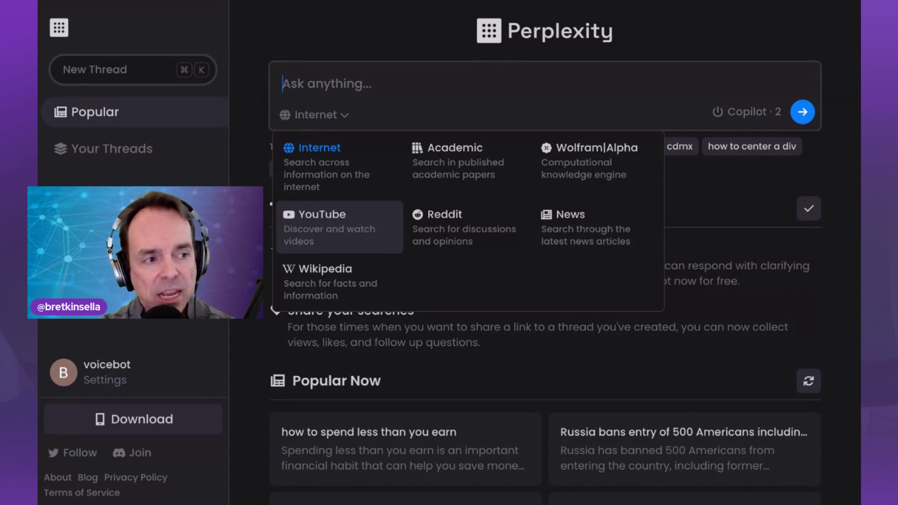
click(332, 233)
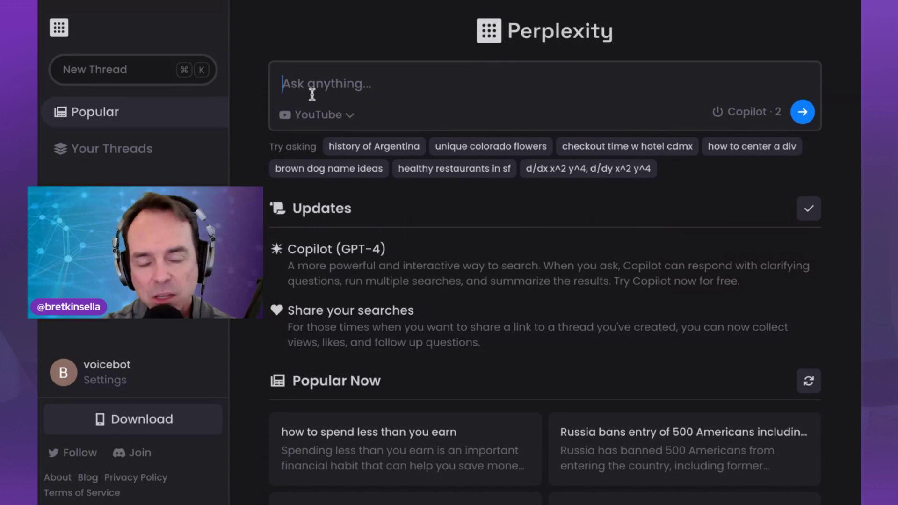
text(What is the)
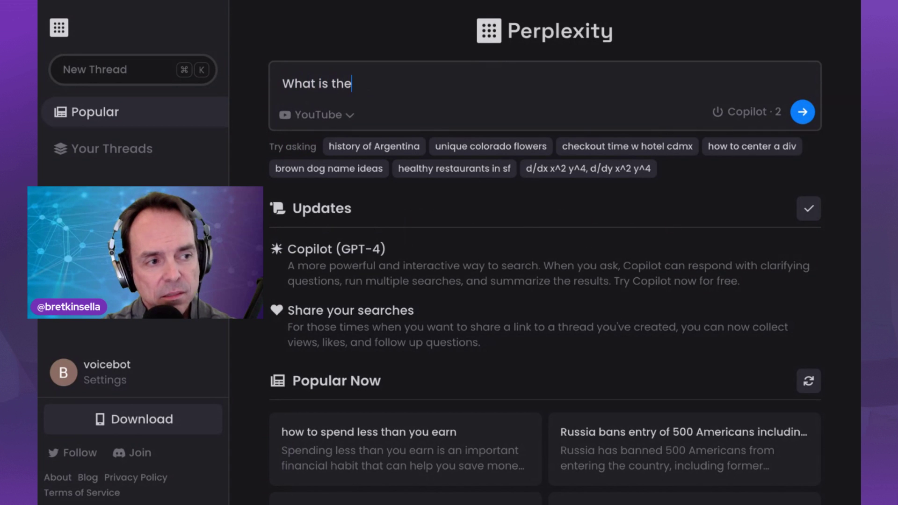
text( best way to)
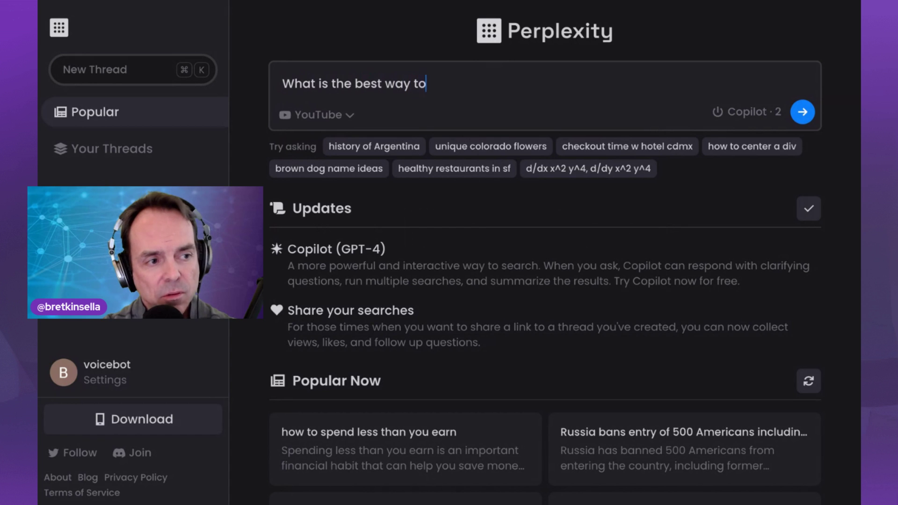
text( screen recor)
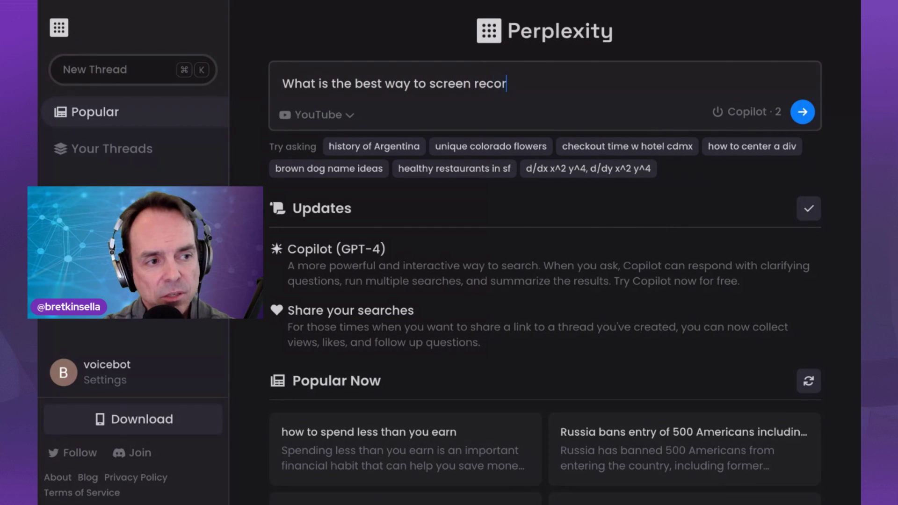
text(d on iPHone)
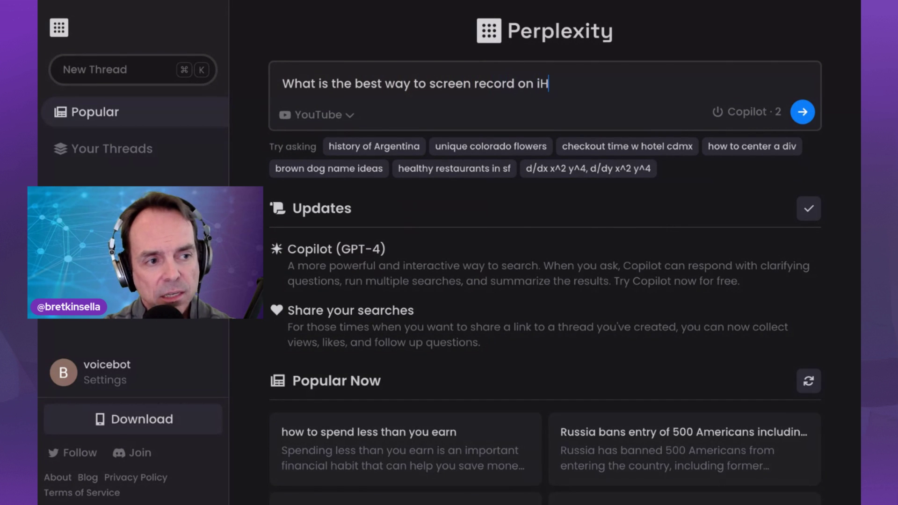
key(BackSpace)
key(BackSpace)
key(BackSpace)
key(BackSpace)
key(BackSpace)
text(Ph)
key(BackSpace)
key(BackSpace)
text(Phone?)
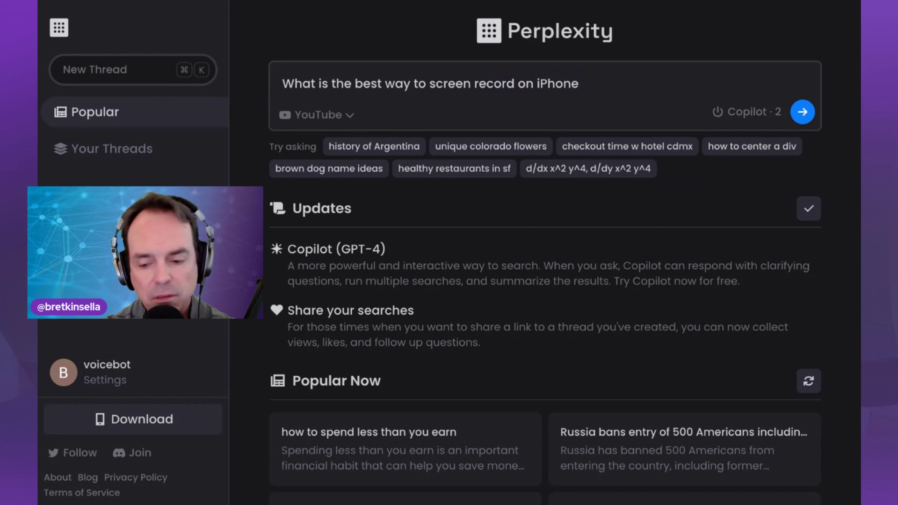
key(Return)
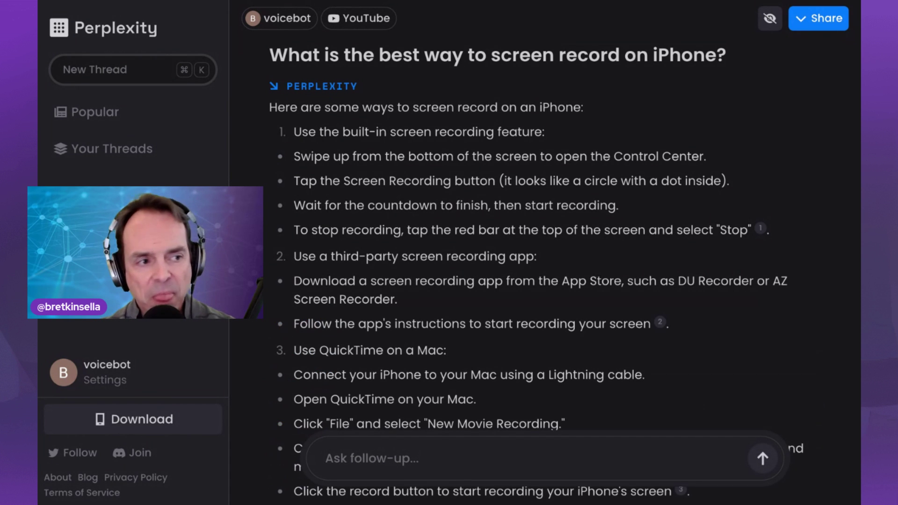
Step: Scroll through the screen-recording answer, its YouTube sources and related questions, then back to the top
scroll(415, 244, down, 3)
scroll(561, 252, down, 4)
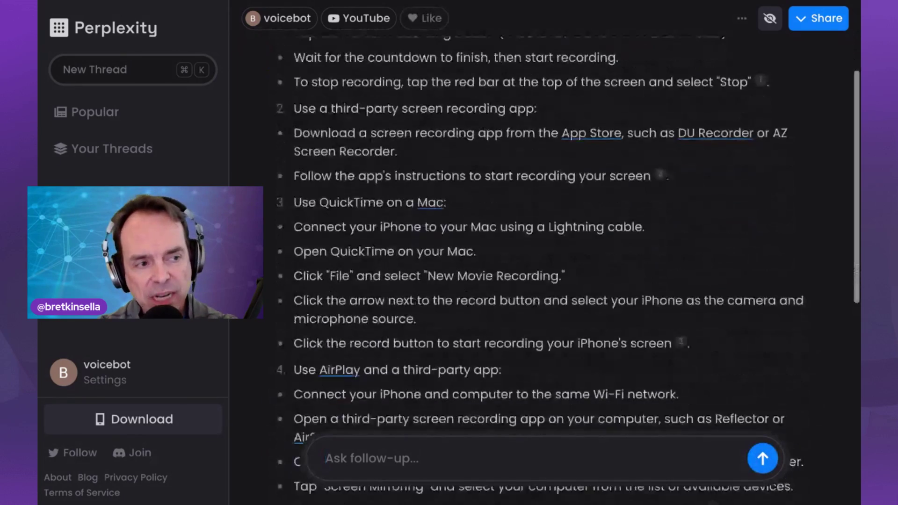
scroll(561, 253, down, 2)
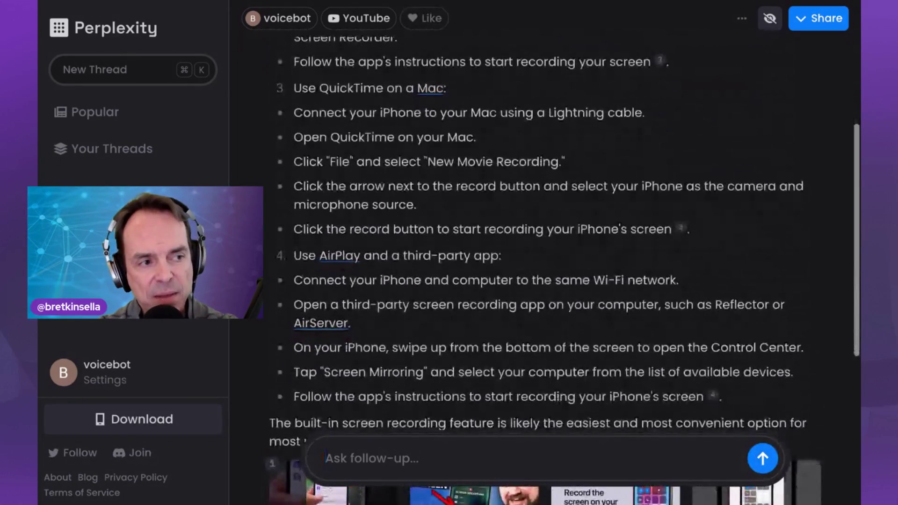
scroll(561, 253, down, 4)
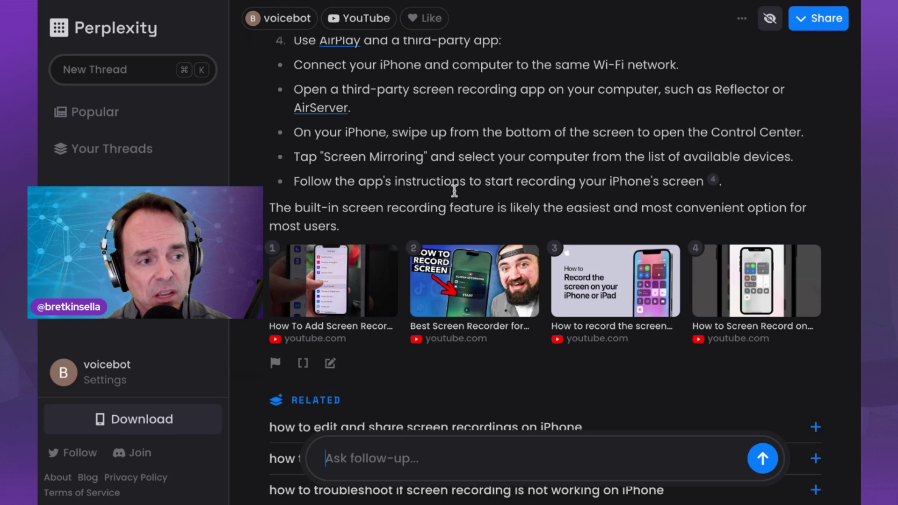
mouse_move(307, 298)
scroll(438, 136, up, 10)
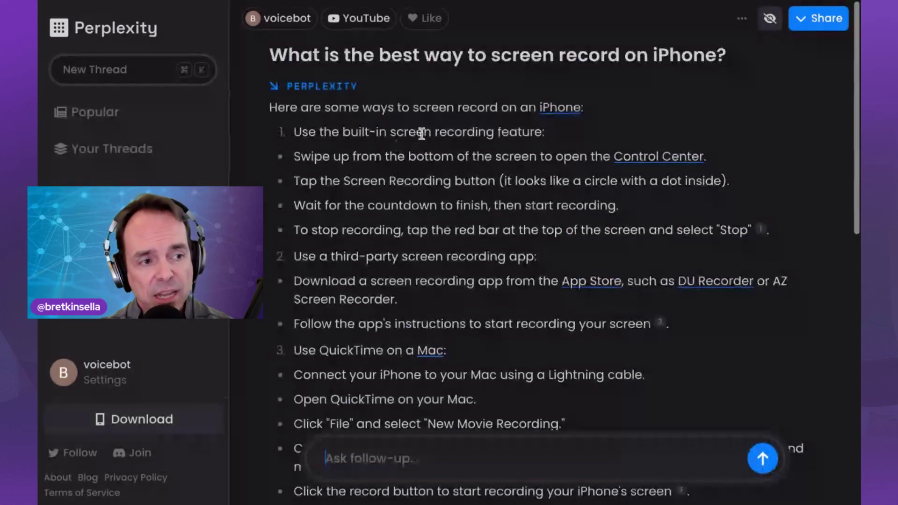
scroll(486, 238, down, 12)
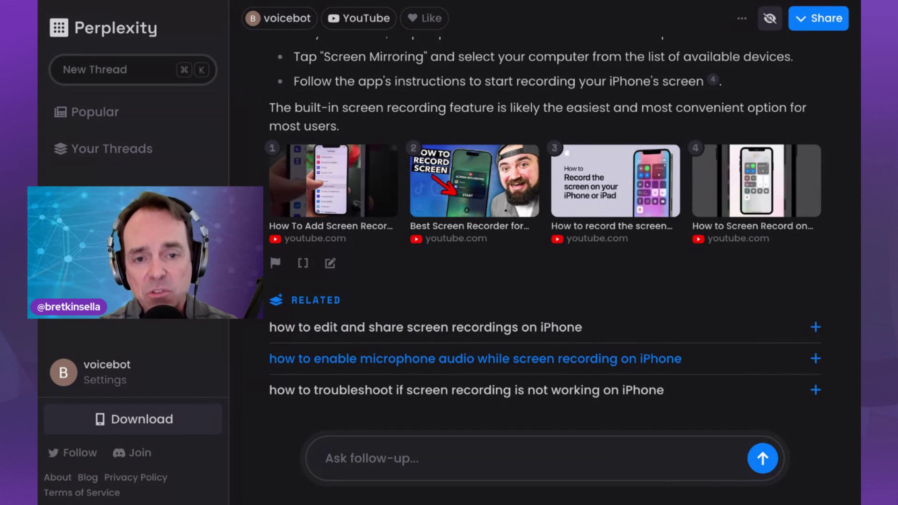
scroll(467, 201, up, 8)
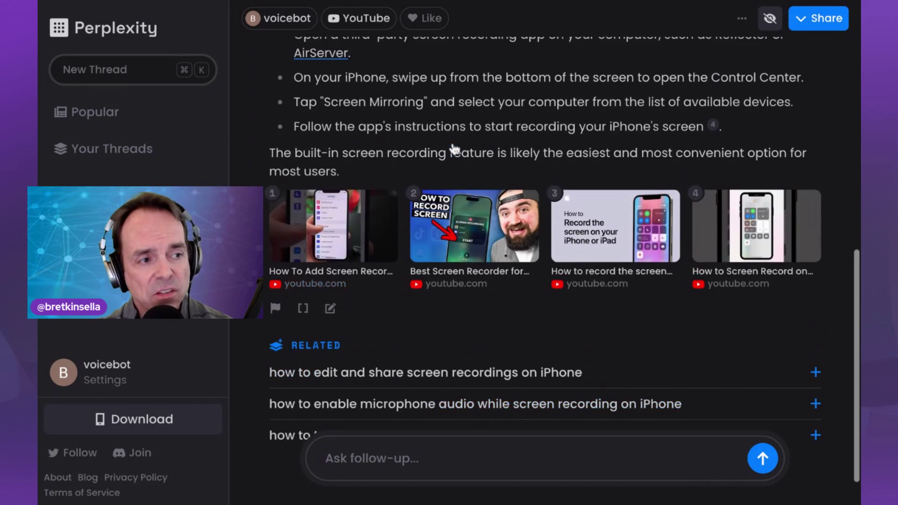
scroll(454, 149, up, 4)
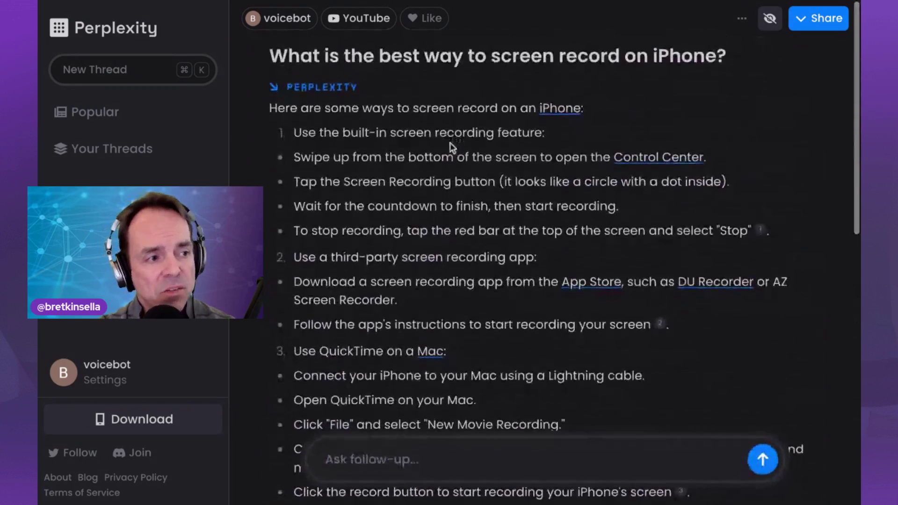
Step: In a new Wolfram|Alpha-focused thread, ask 'GDP of Mexico and Spain between 1960 and 2020?'
click(114, 79)
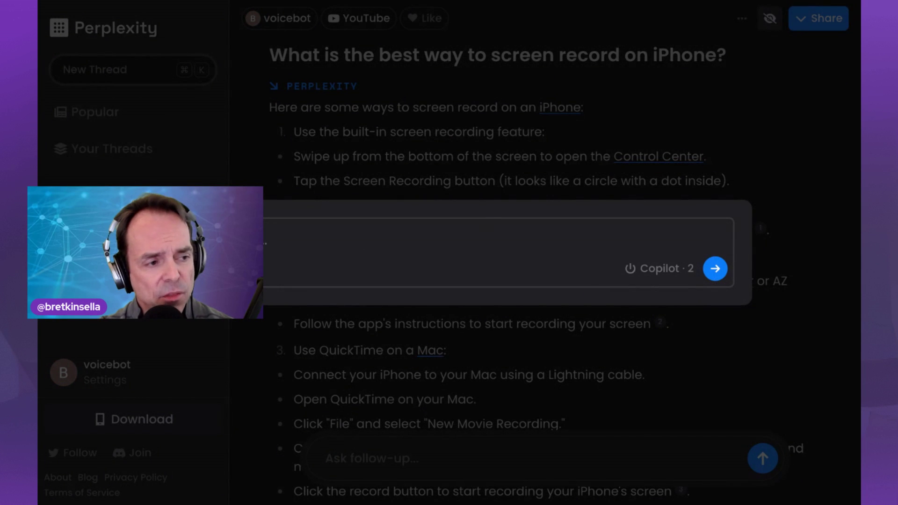
click(192, 269)
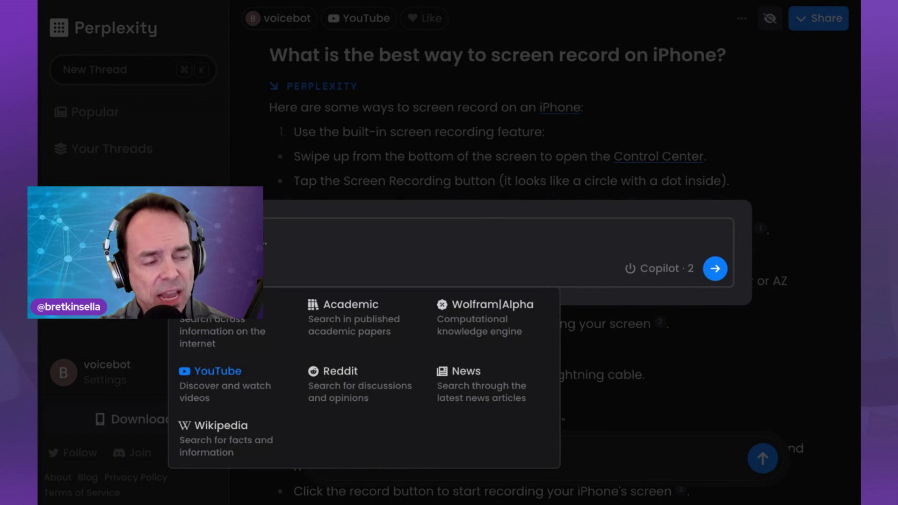
click(492, 322)
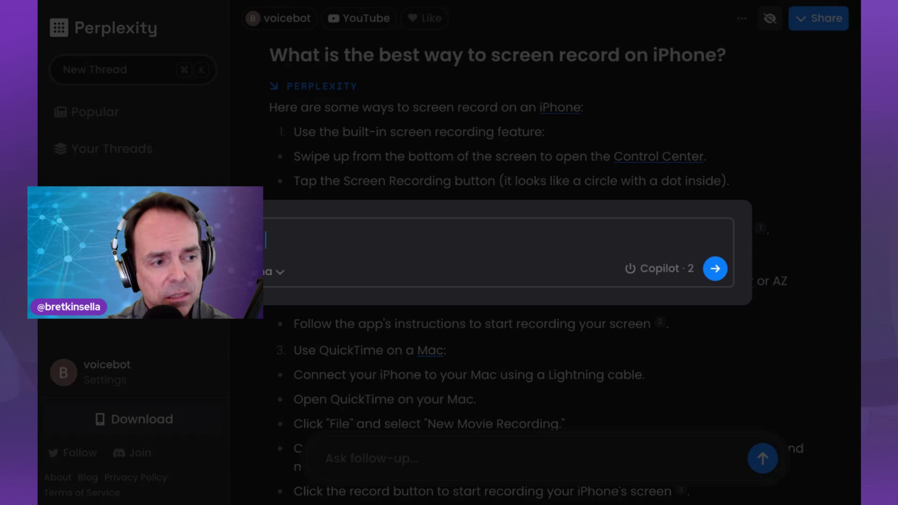
text(GDP o)
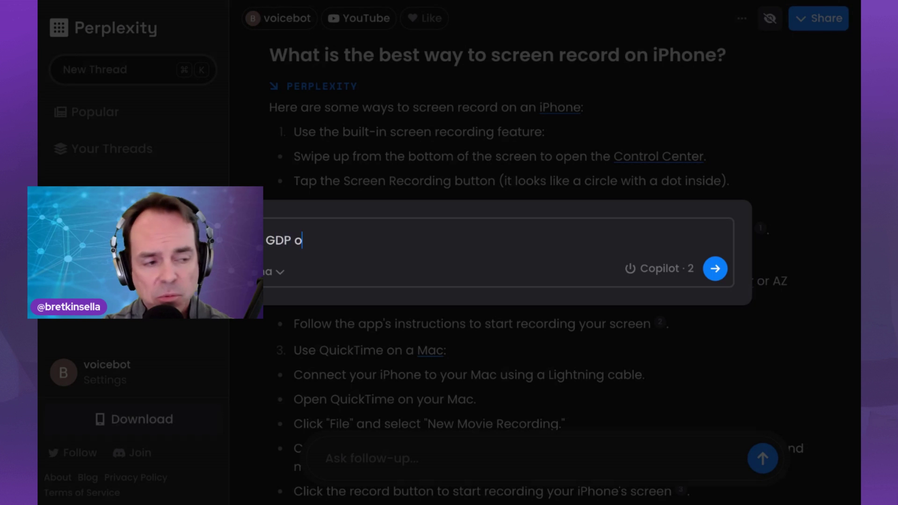
text(f Mexico and Spa)
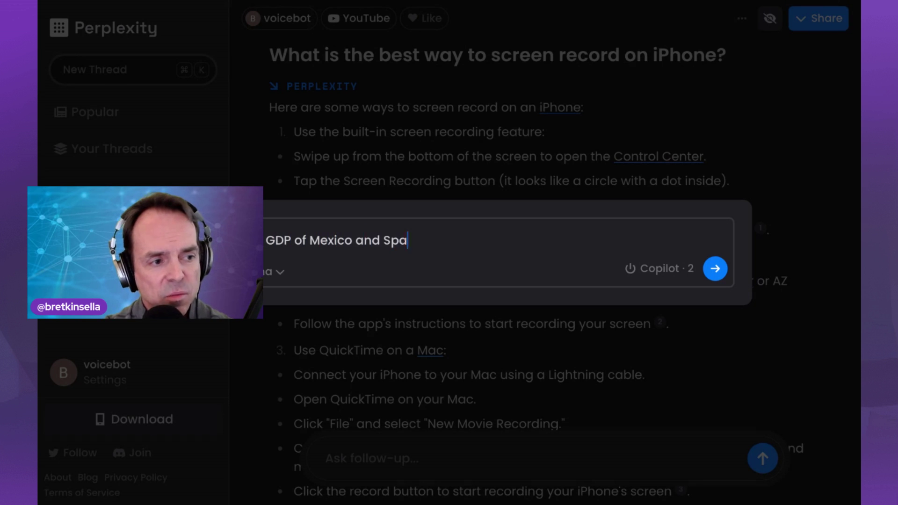
text(in betwe)
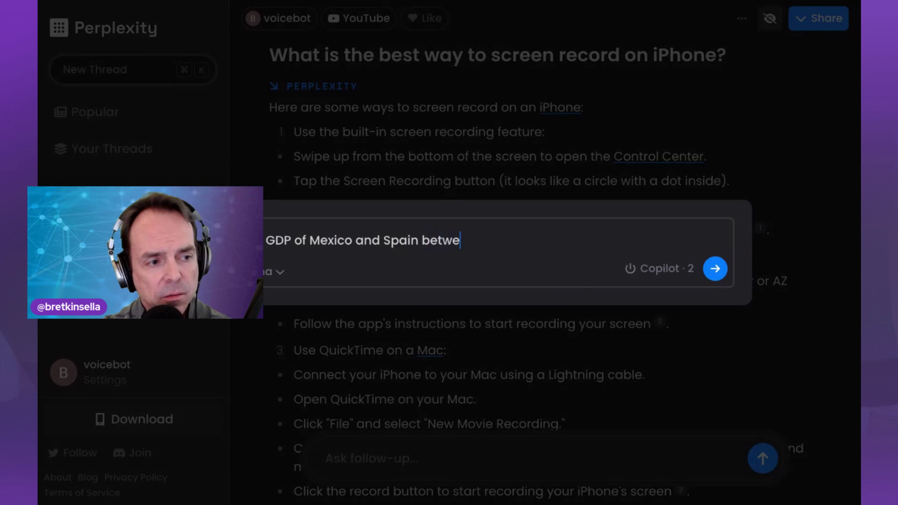
text(en 19)
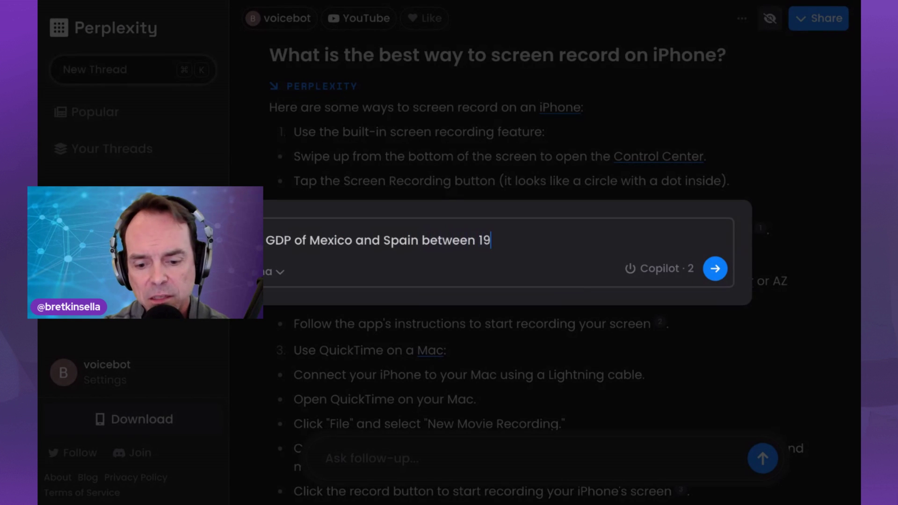
text(60 and 2020?)
key(Return)
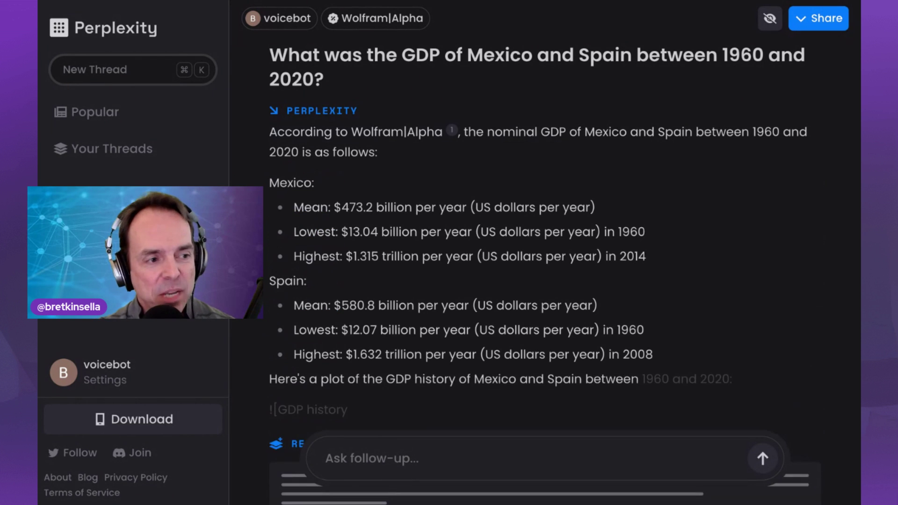
Step: Scroll through the Wolfram|Alpha GDP answer and its Mexico and Spain 1960–2020 charts
scroll(483, 247, down, 3)
scroll(449, 197, down, 1)
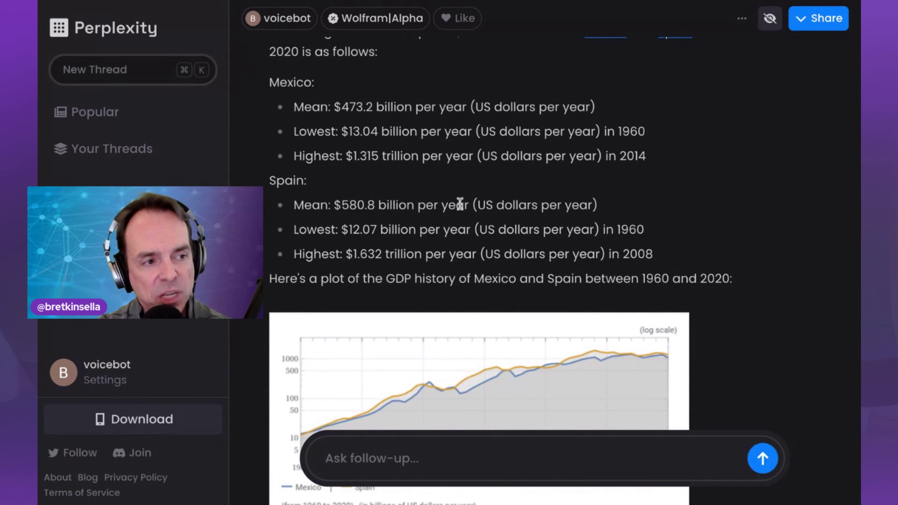
scroll(459, 203, down, 1)
scroll(459, 203, down, 5)
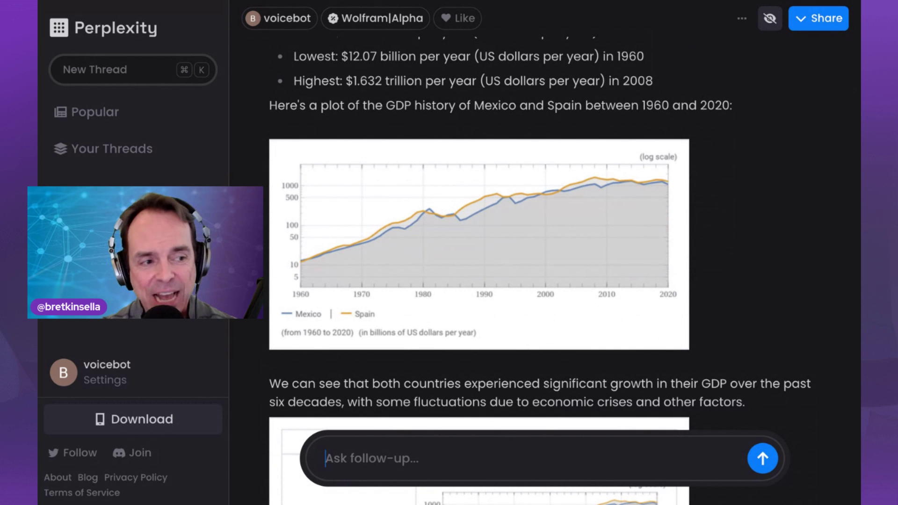
scroll(538, 271, down, 2)
scroll(538, 272, down, 4)
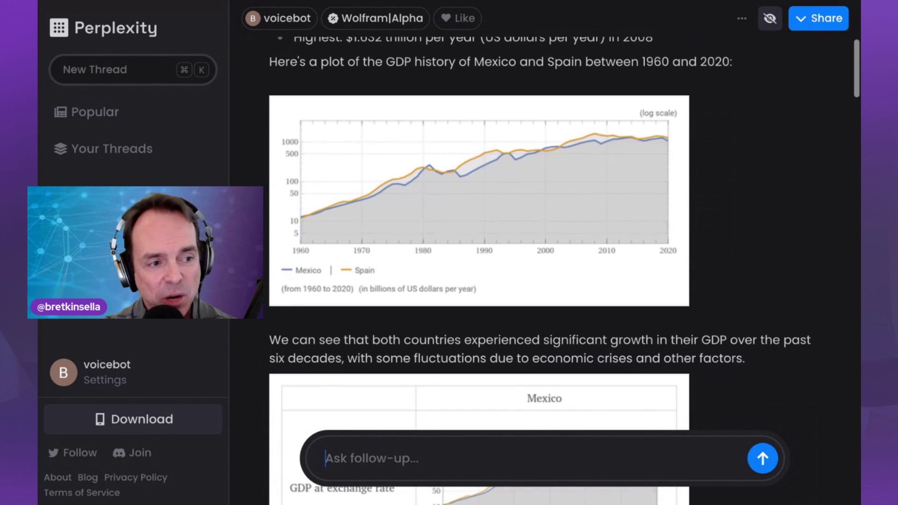
scroll(538, 272, down, 5)
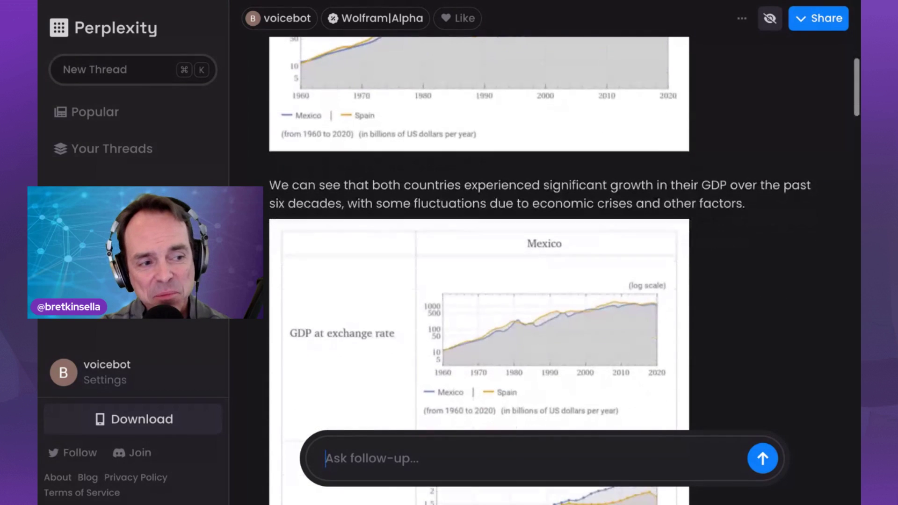
scroll(538, 271, down, 6)
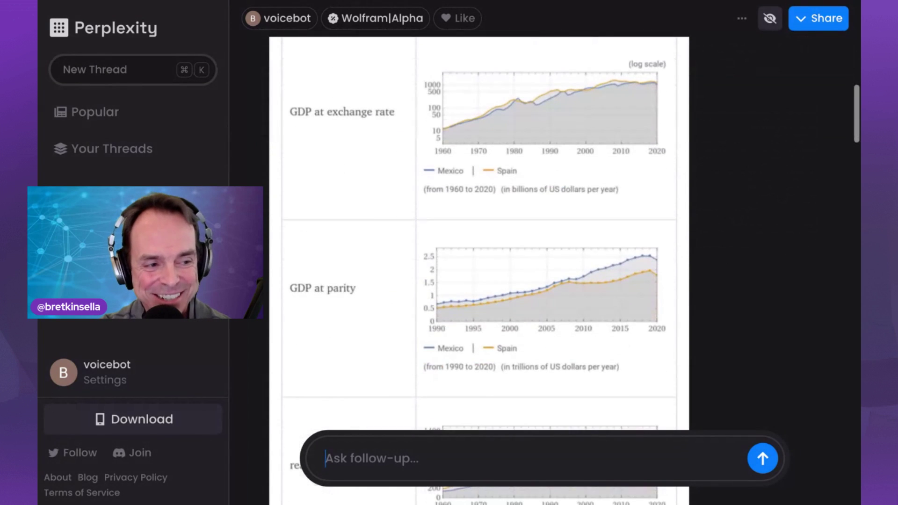
scroll(538, 271, down, 3)
scroll(538, 272, down, 13)
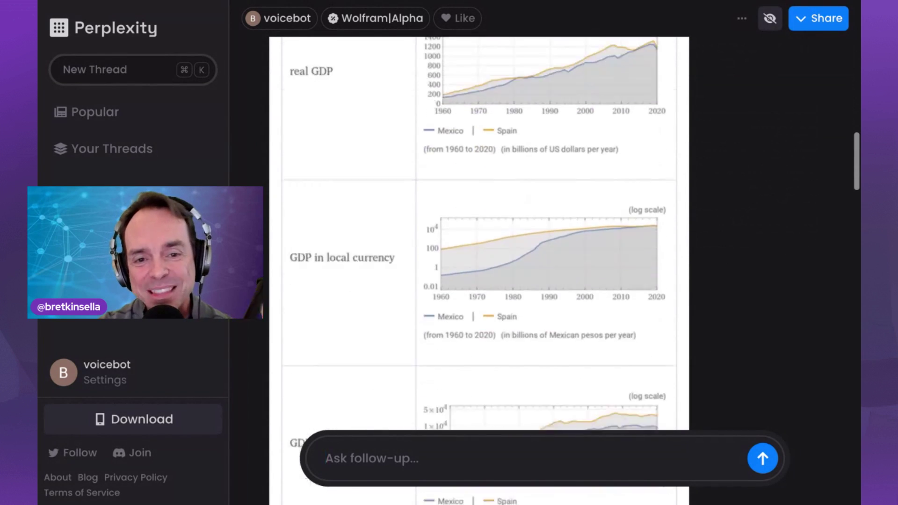
scroll(479, 271, down, 5)
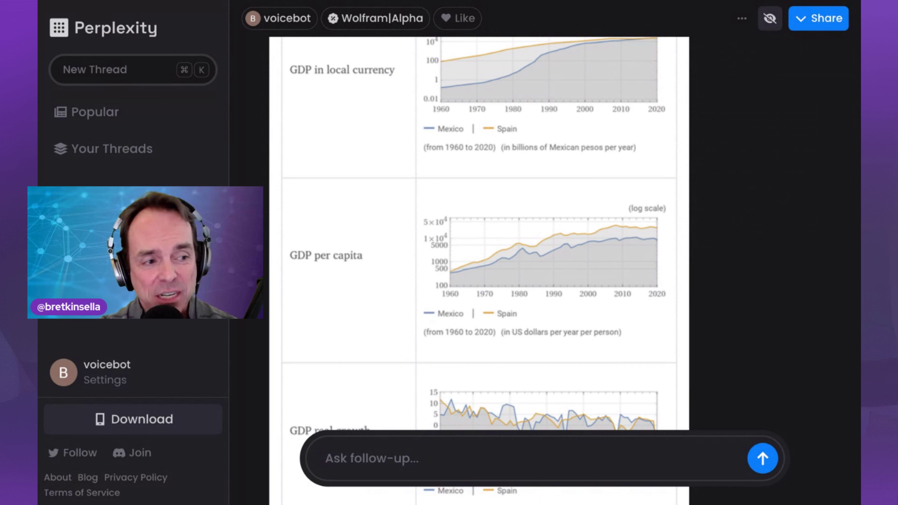
scroll(479, 234, down, 14)
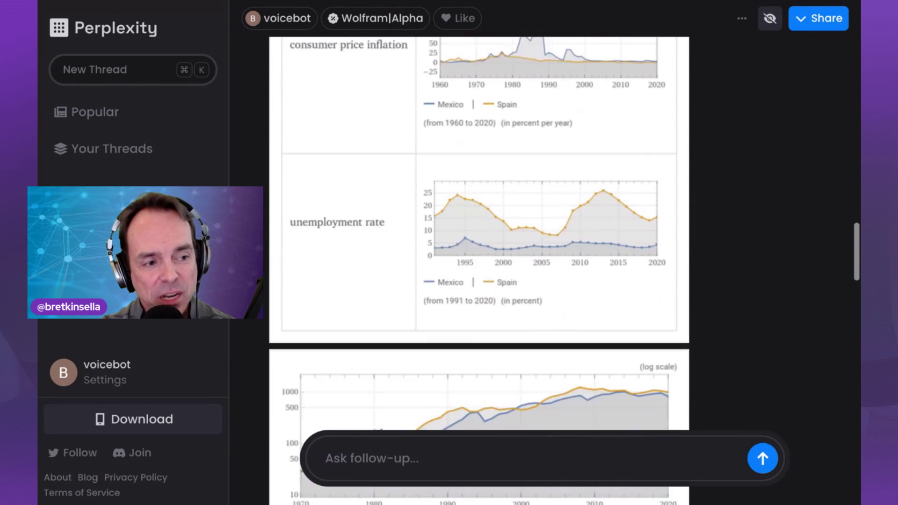
scroll(479, 234, down, 15)
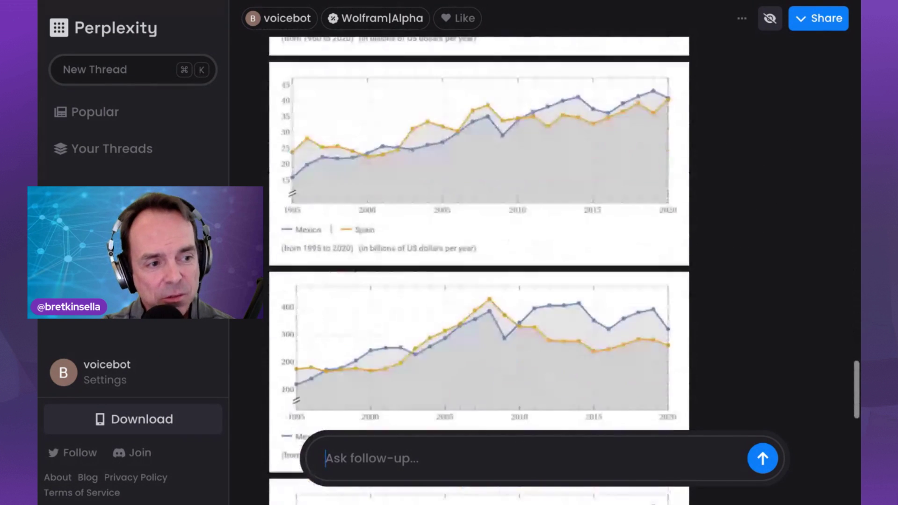
scroll(351, 233, down, 7)
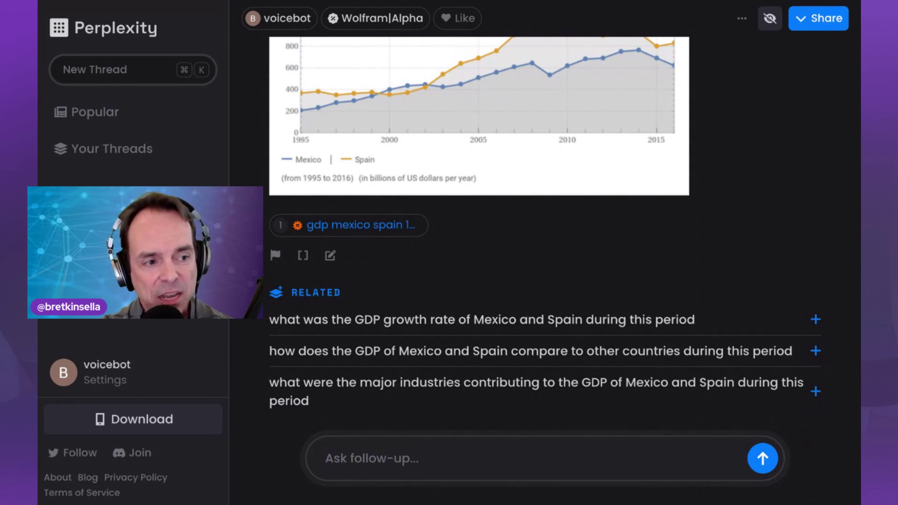
scroll(423, 316, up, 20)
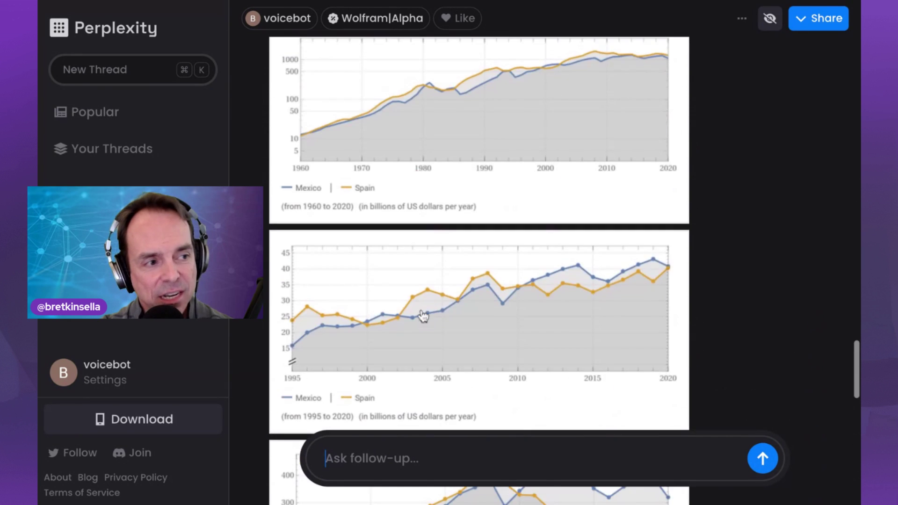
scroll(423, 316, down, 2)
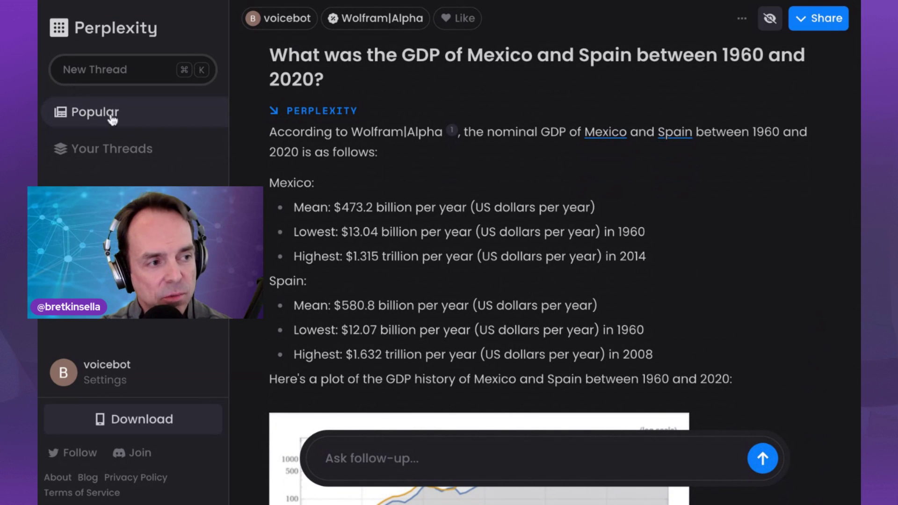
Step: Open the saved threads list, then go back to the Popular home page
click(114, 146)
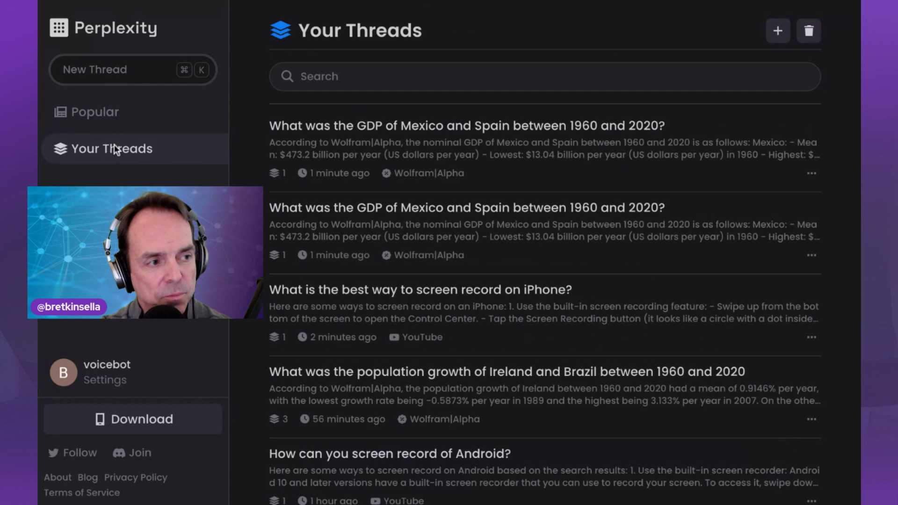
click(96, 114)
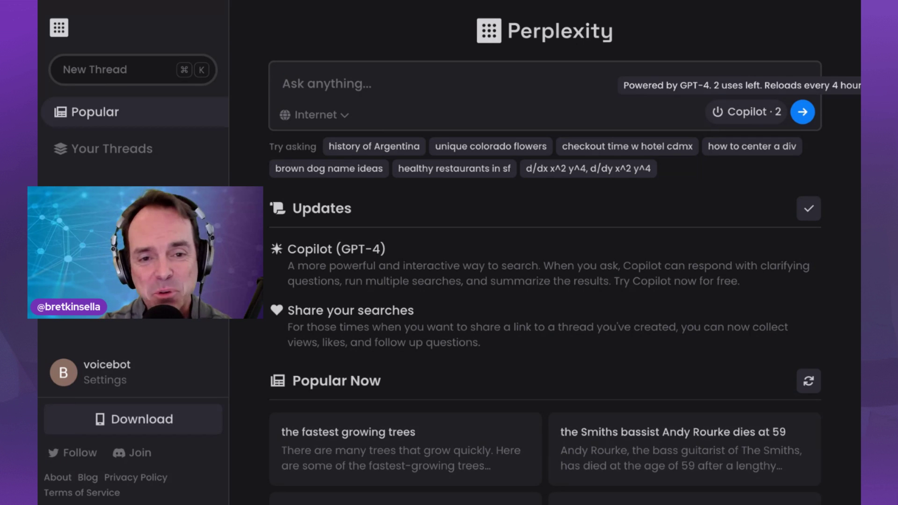
Step: With Copilot on, ask 'Why was the Star Wars franchise so important? Please answer in no more than 250 words.'
click(744, 112)
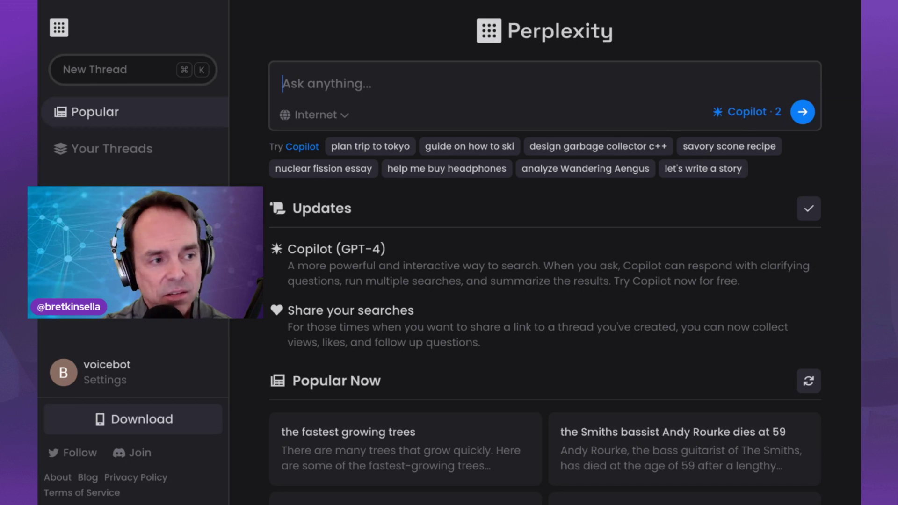
text(Why was the St)
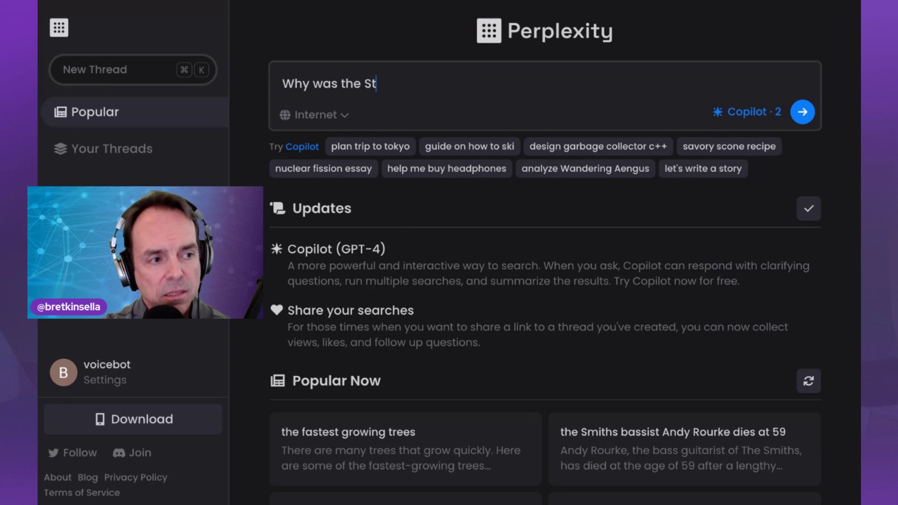
text(ar Wars )
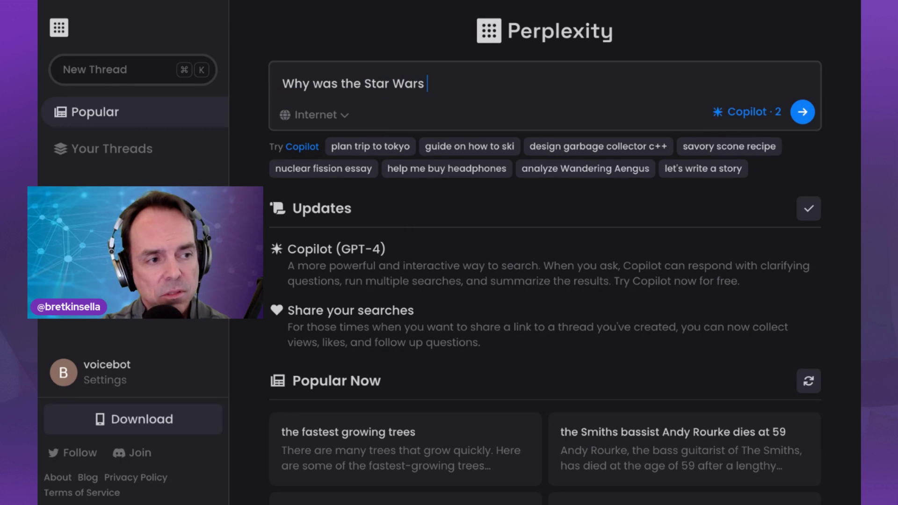
text(franchise)
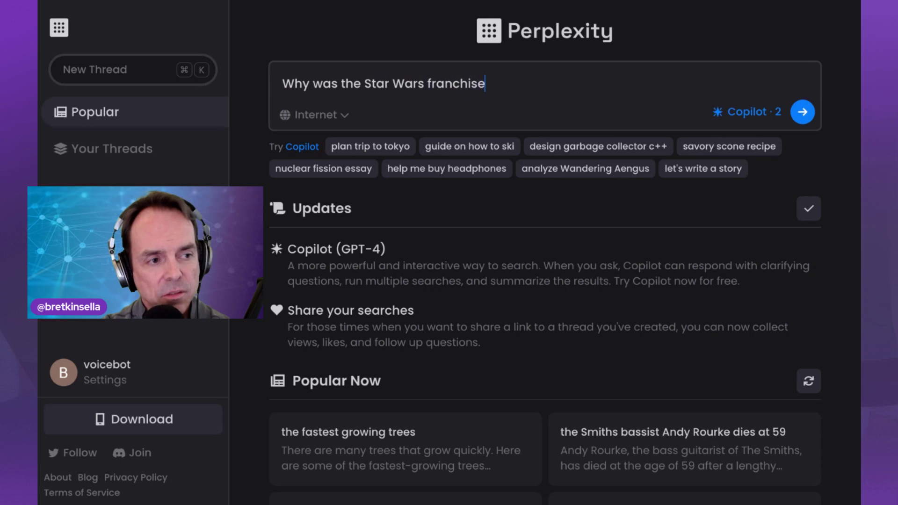
text( so importan)
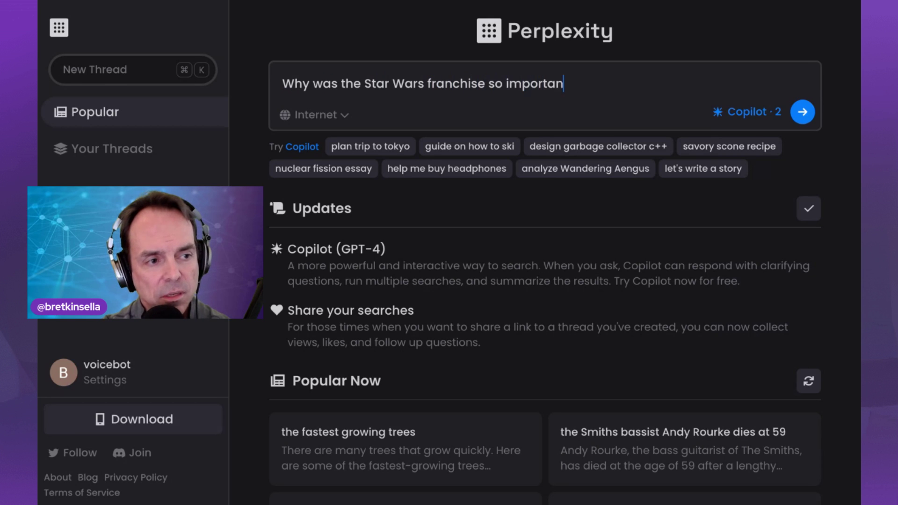
text(t? )
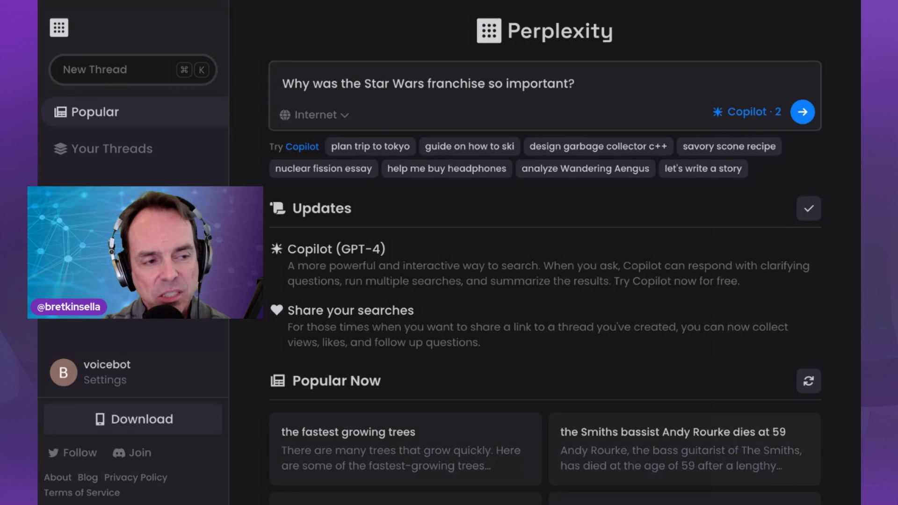
text(Please answer in no more than )
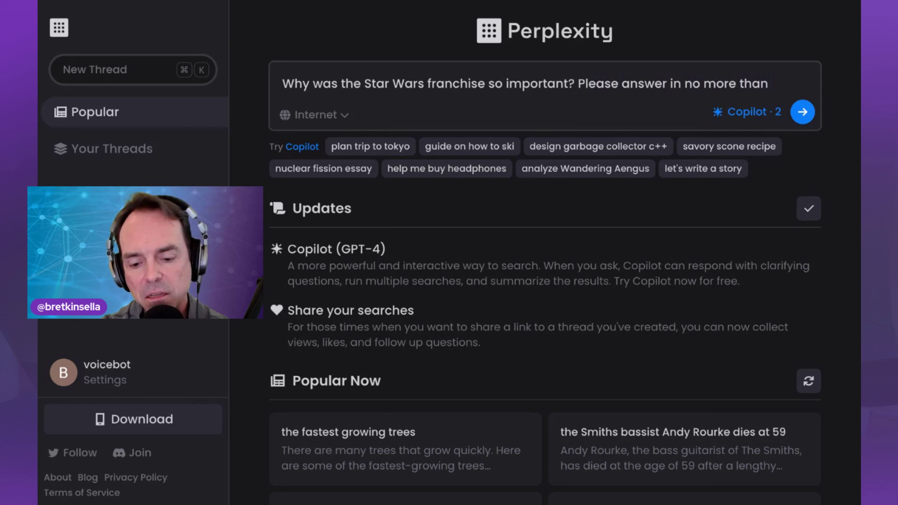
text(250 work)
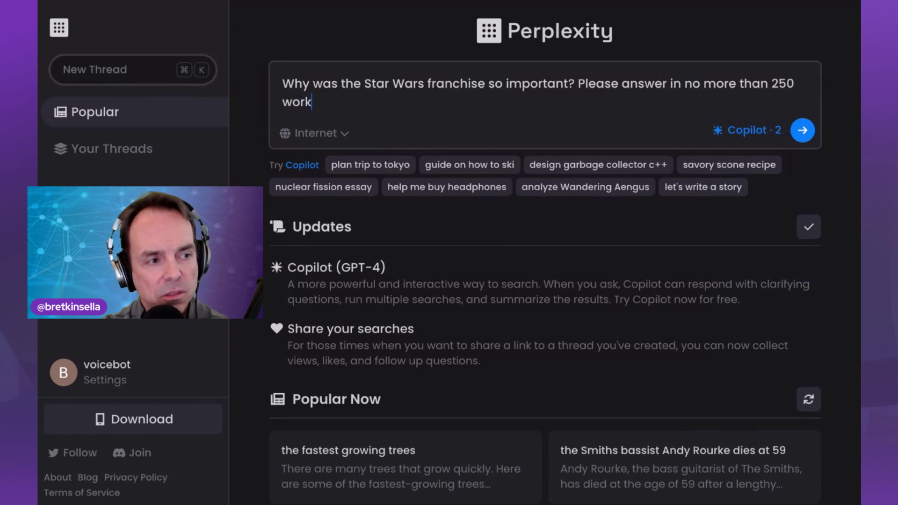
key(BackSpace)
text(ds?)
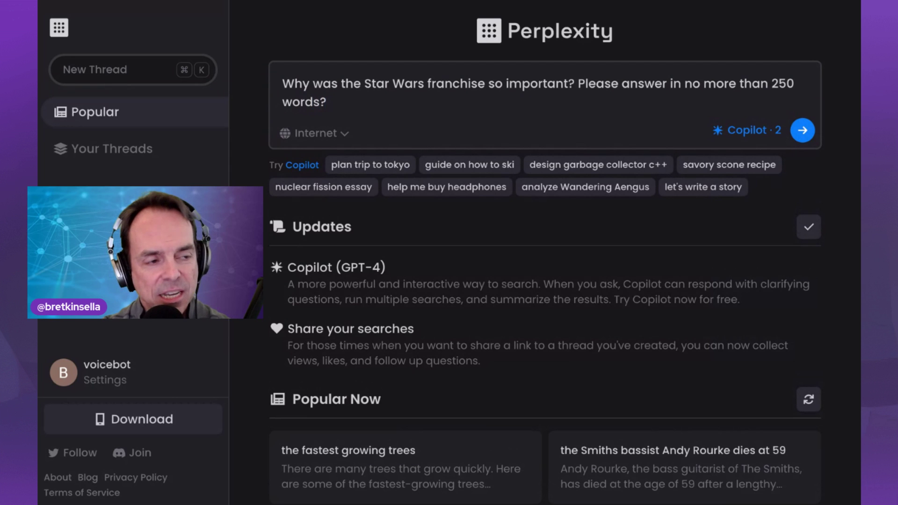
key(BackSpace)
text(.)
key(Return)
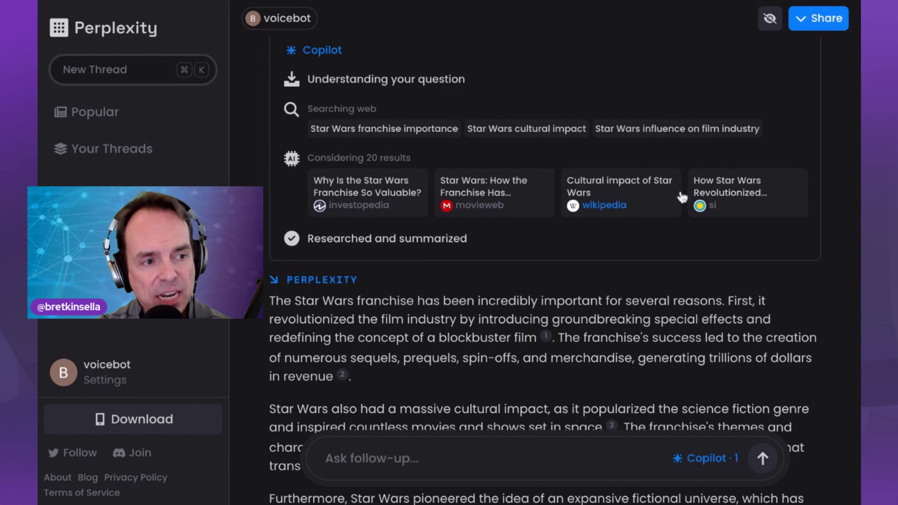
Step: Scroll down to read Copilot's answer on film innovation, cultural impact and merchandising
scroll(555, 281, down, 3)
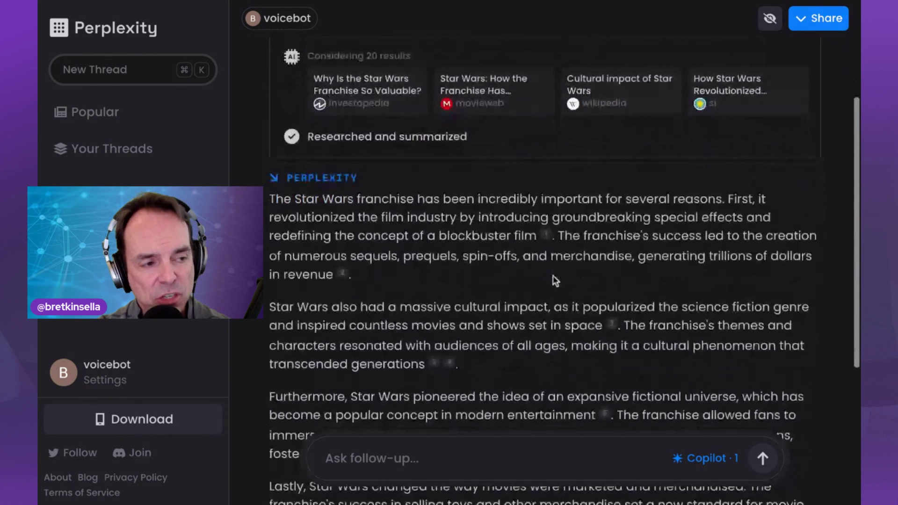
scroll(554, 281, down, 3)
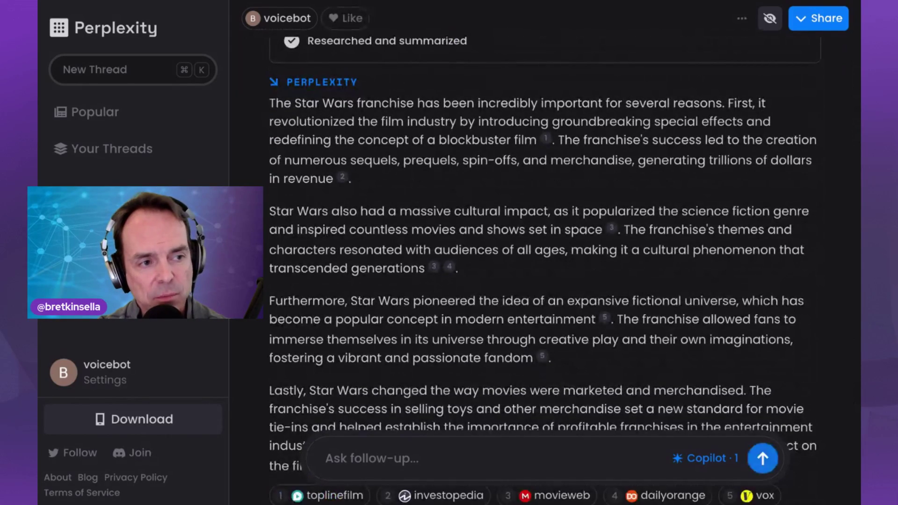
scroll(555, 280, down, 4)
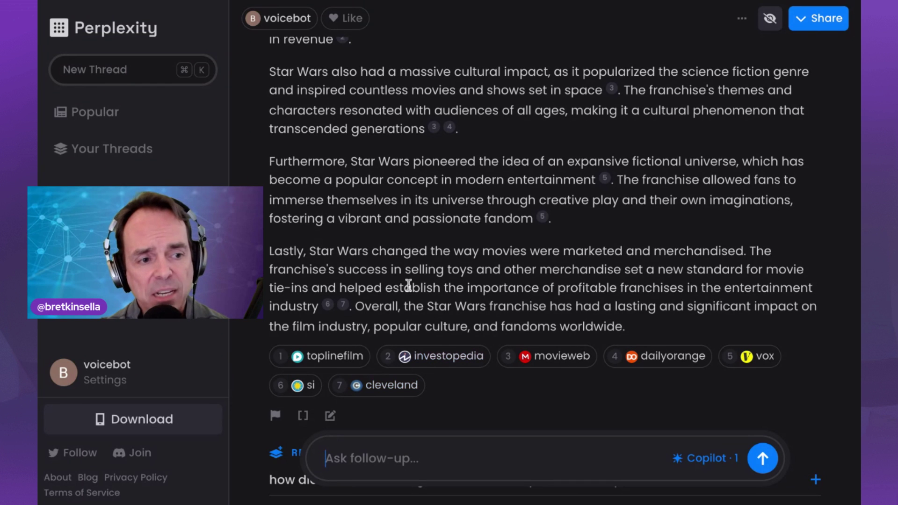
scroll(409, 285, up, 2)
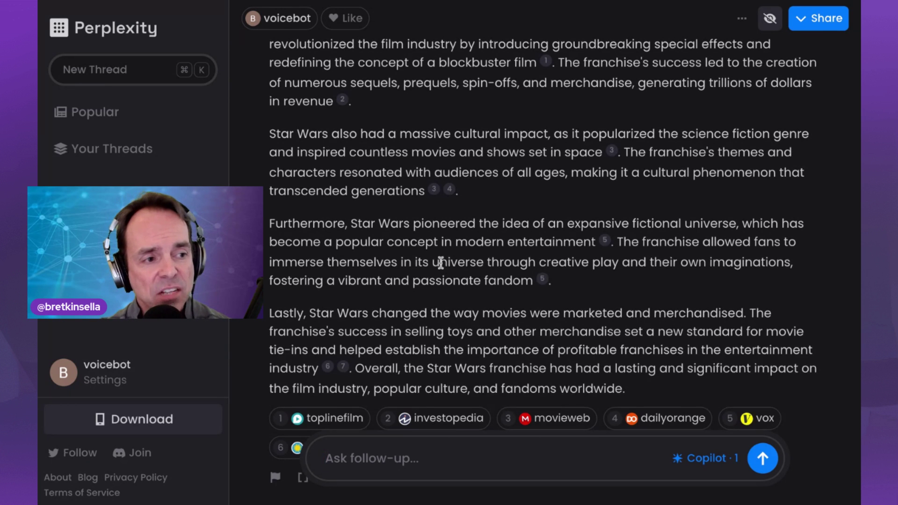
scroll(440, 262, up, 3)
scroll(441, 262, up, 5)
scroll(358, 467, down, 10)
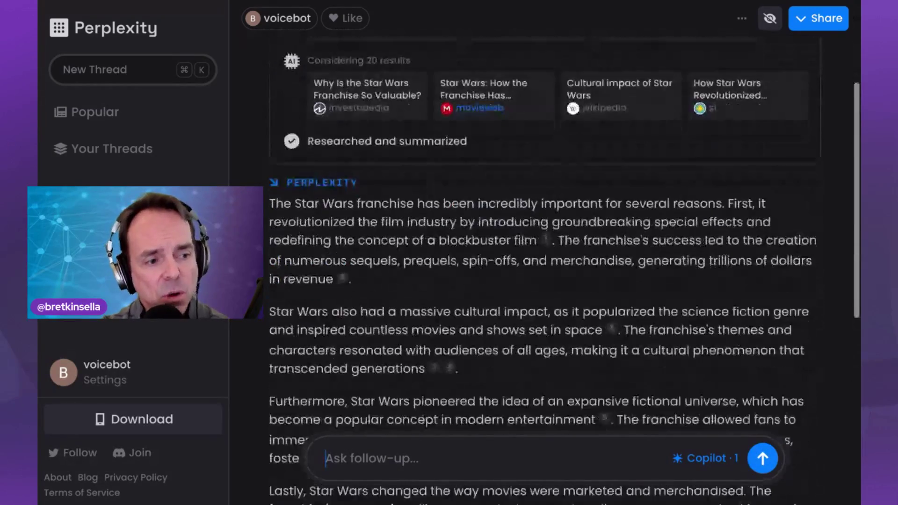
Step: In a new thread, ask 'Summarize Star Wars A New Hope in the style of Dr. Seuss.'
click(357, 466)
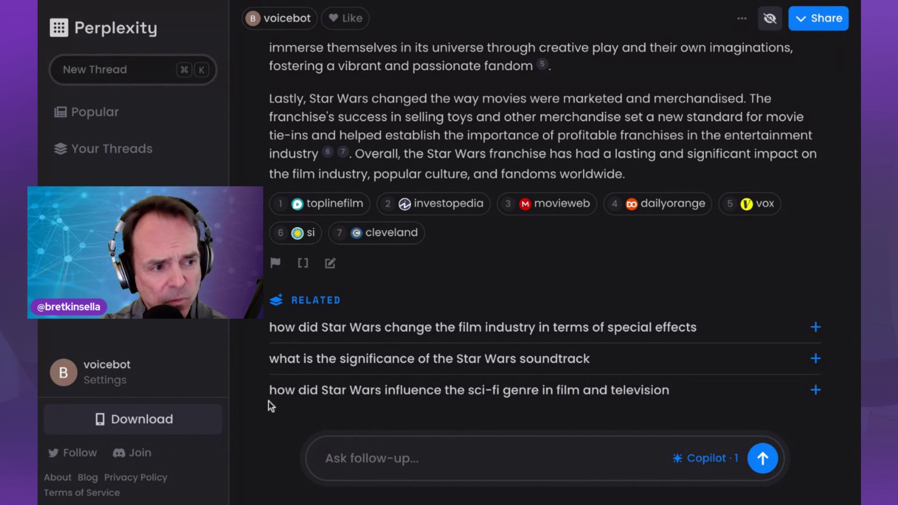
click(112, 74)
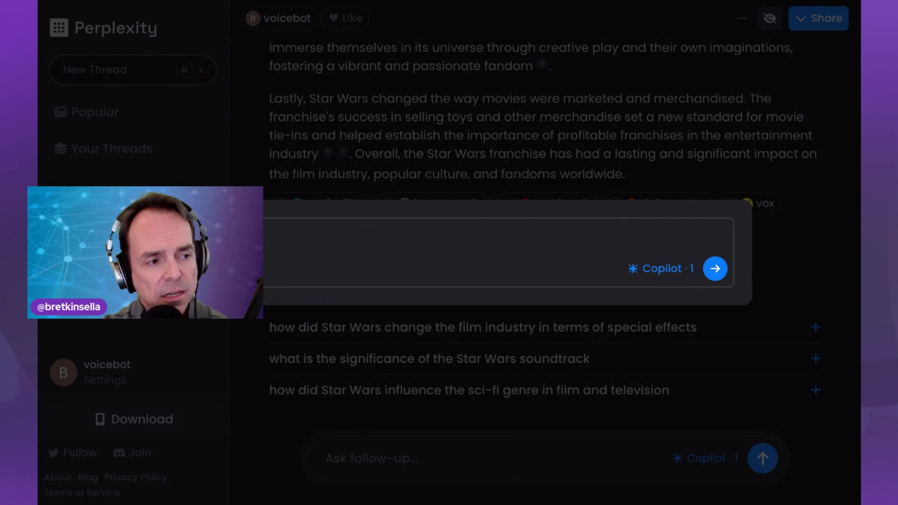
text(ar Wars a)
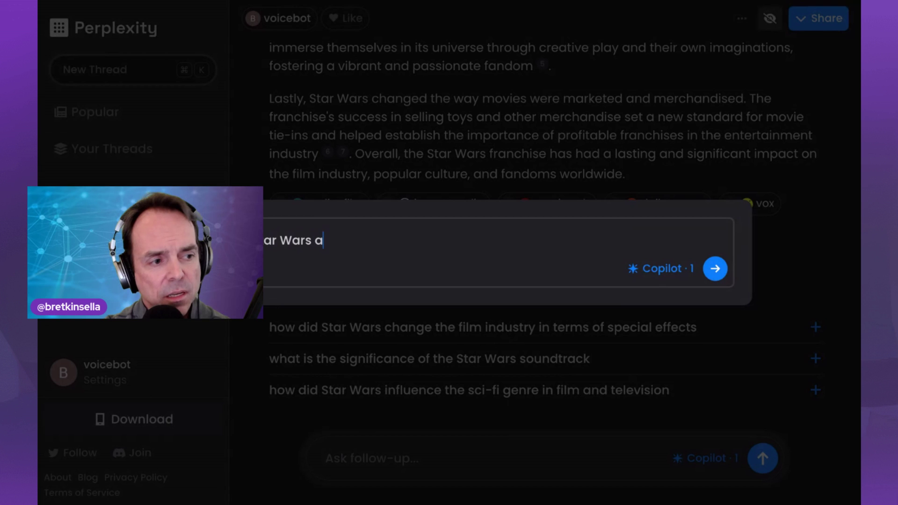
key(BackSpace)
text(A New HOp)
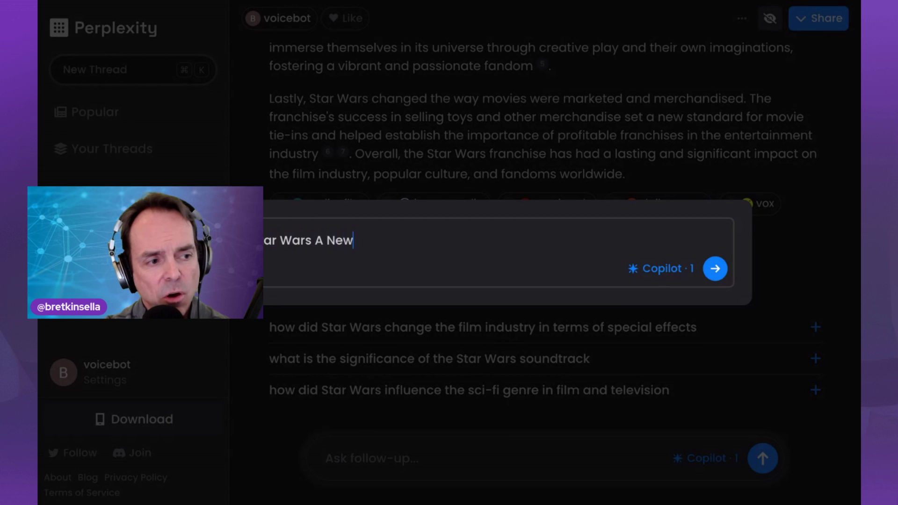
key(BackSpace)
key(BackSpace)
text(ope )
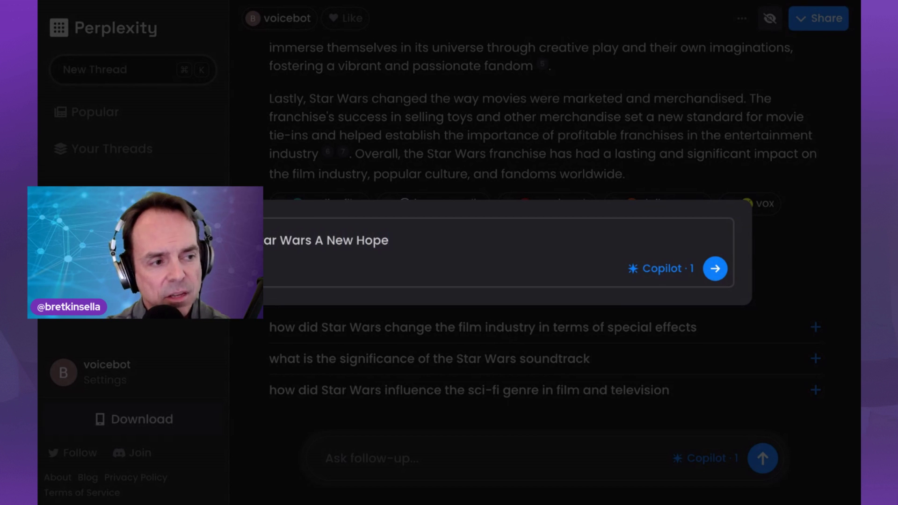
text(in the )
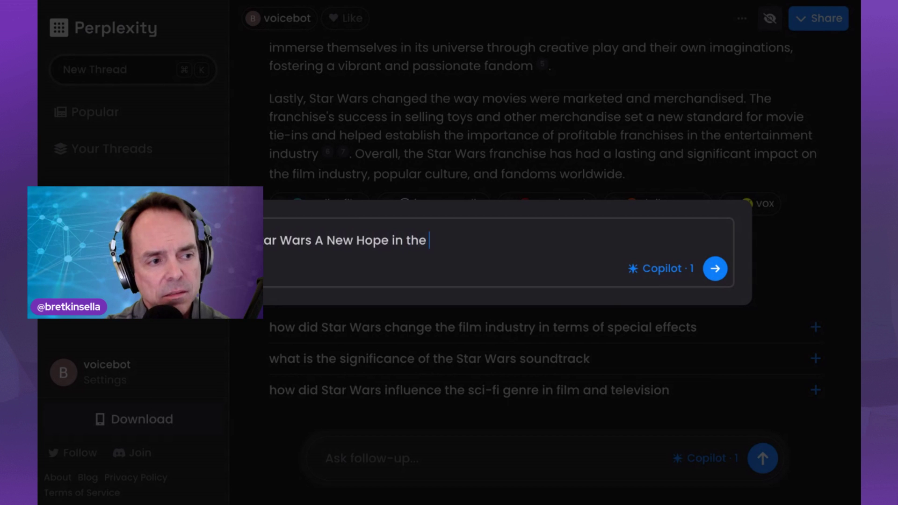
text(style of D)
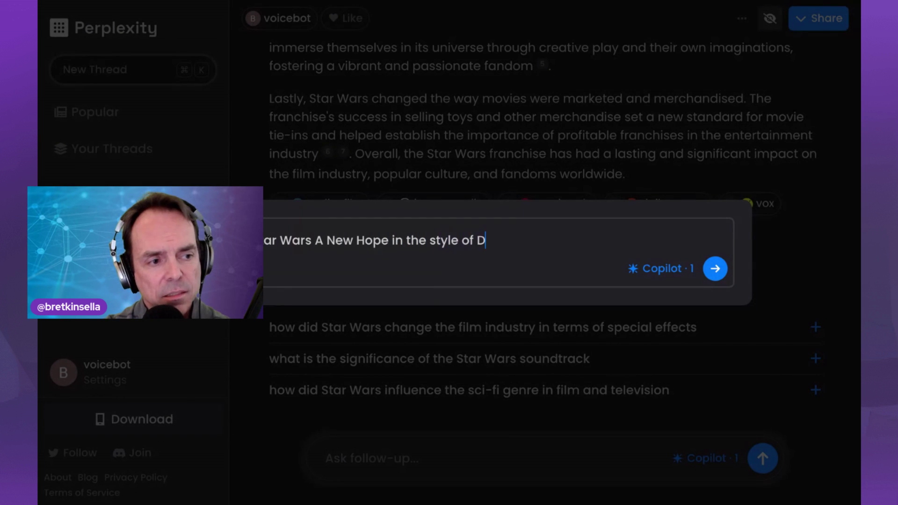
text(r. Seu)
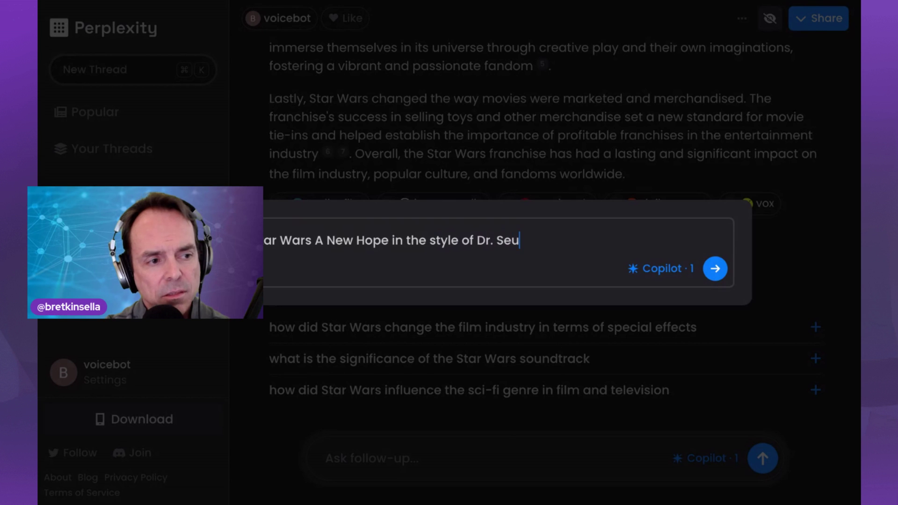
text(ss.)
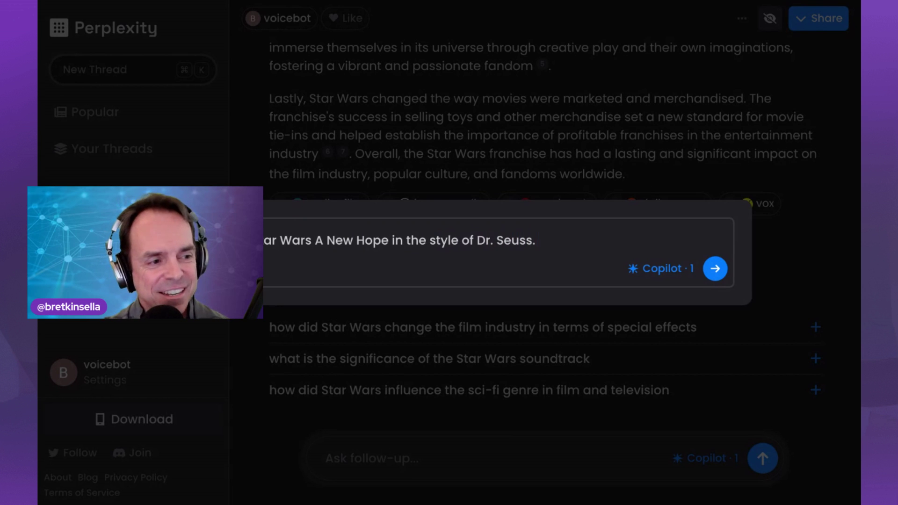
key(Return)
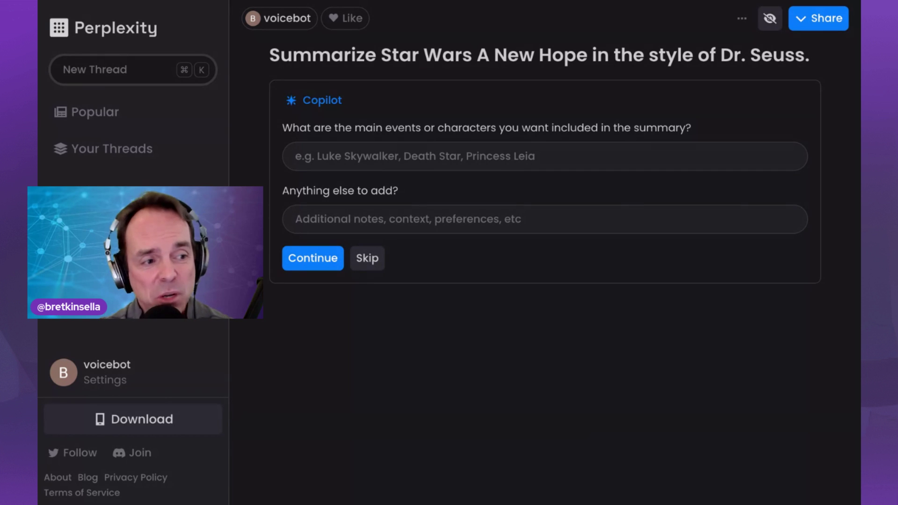
Step: Skip Copilot's clarifying question form so it writes the rhyming A New Hope summary
click(367, 258)
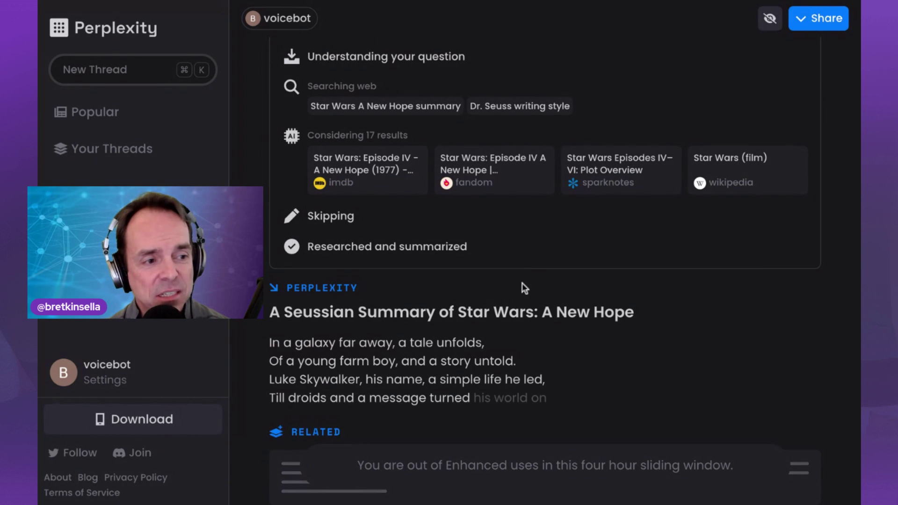
Step: Scroll down through the finished four-stanza Seussian poem and back up to the top
scroll(522, 285, down, 1)
scroll(522, 282, down, 5)
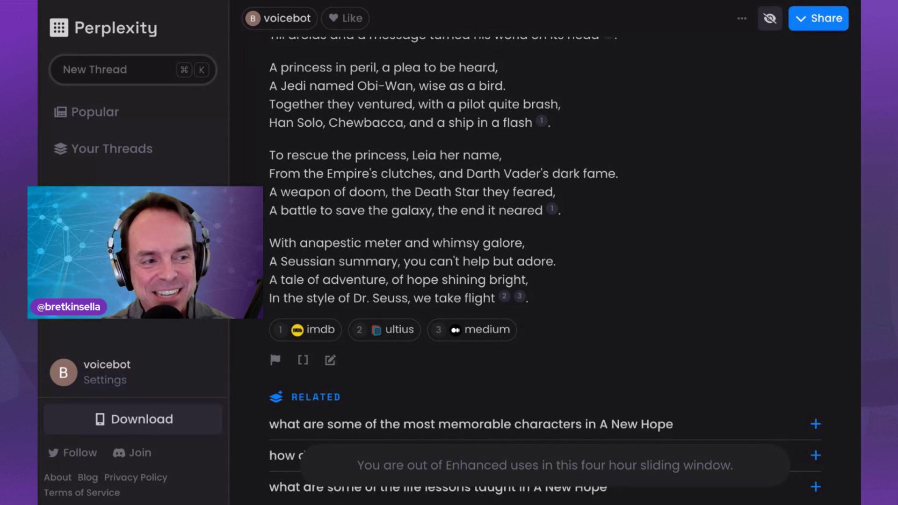
scroll(548, 277, up, 3)
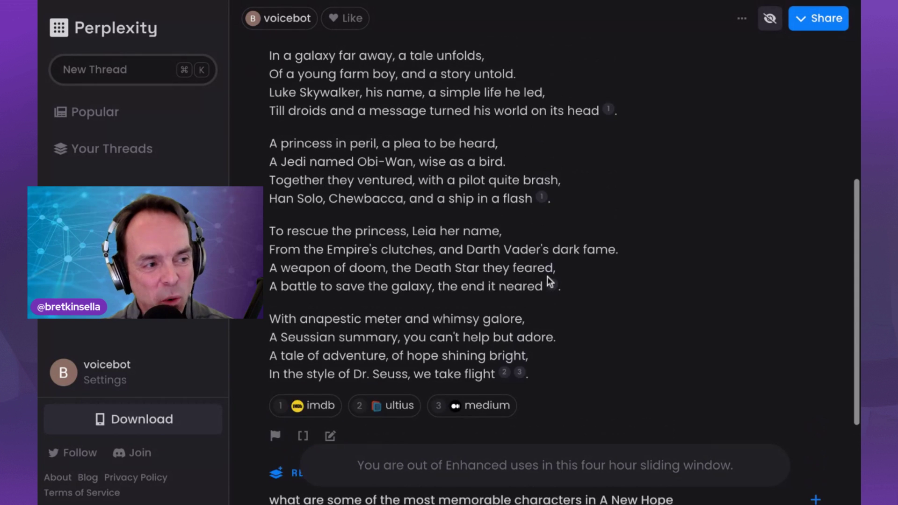
scroll(547, 277, up, 3)
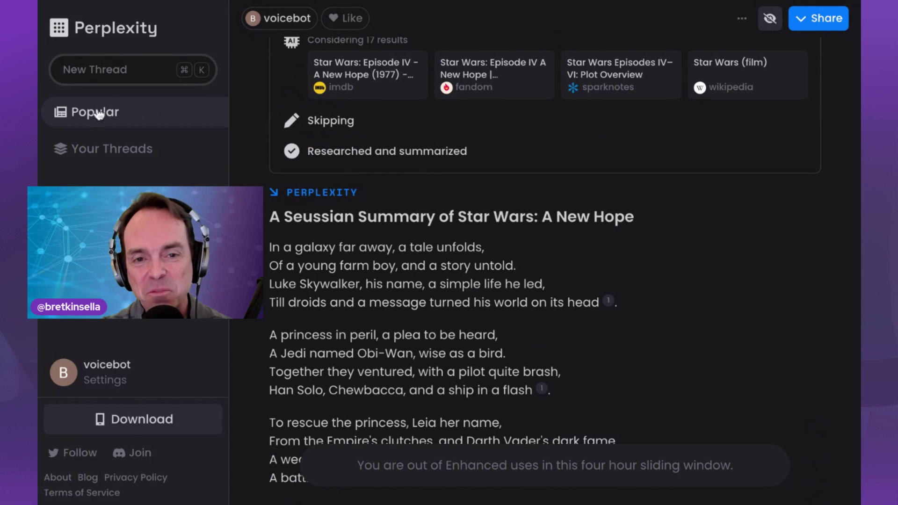
click(97, 113)
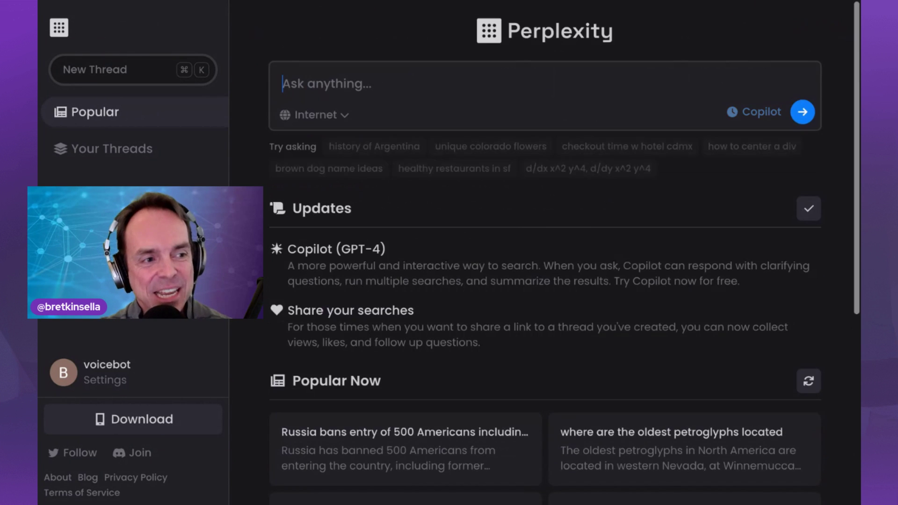